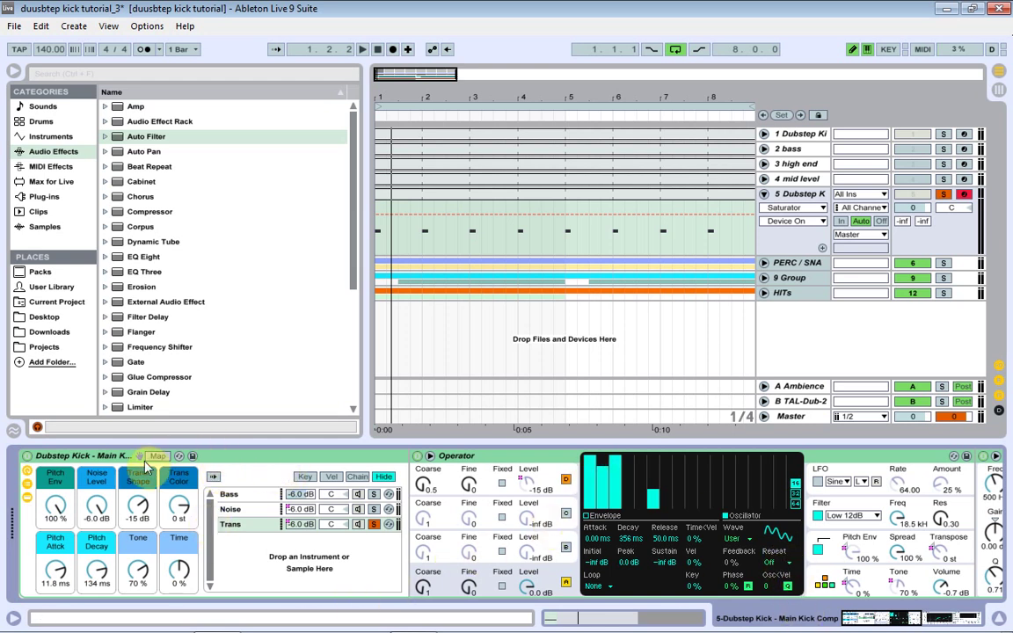
Toggle Macro Map mode to view macro assignments, then exit it back to the Audio Effects browser
click(156, 456)
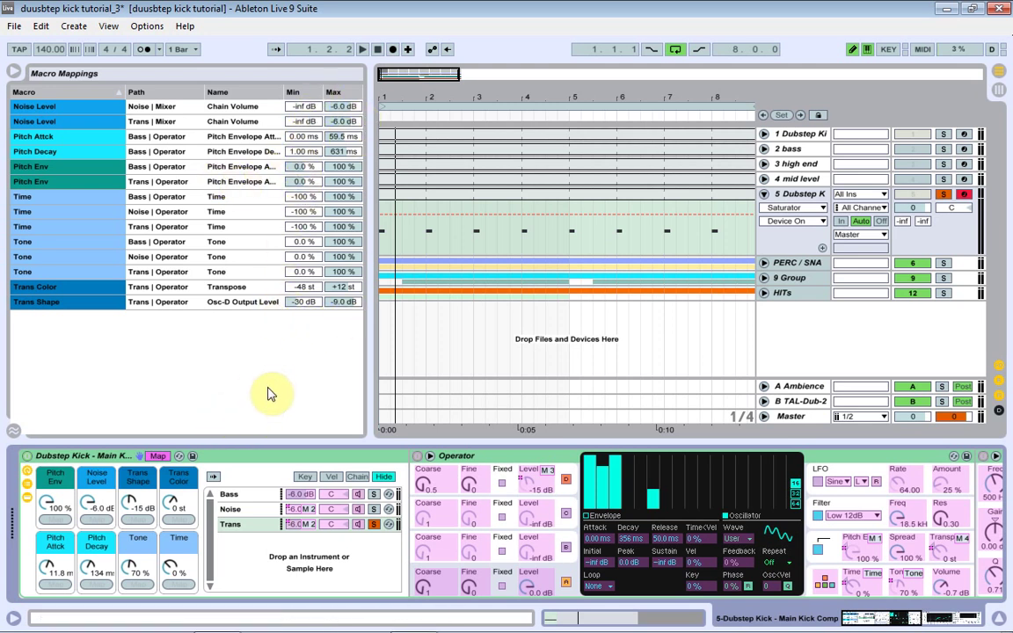
click(157, 455)
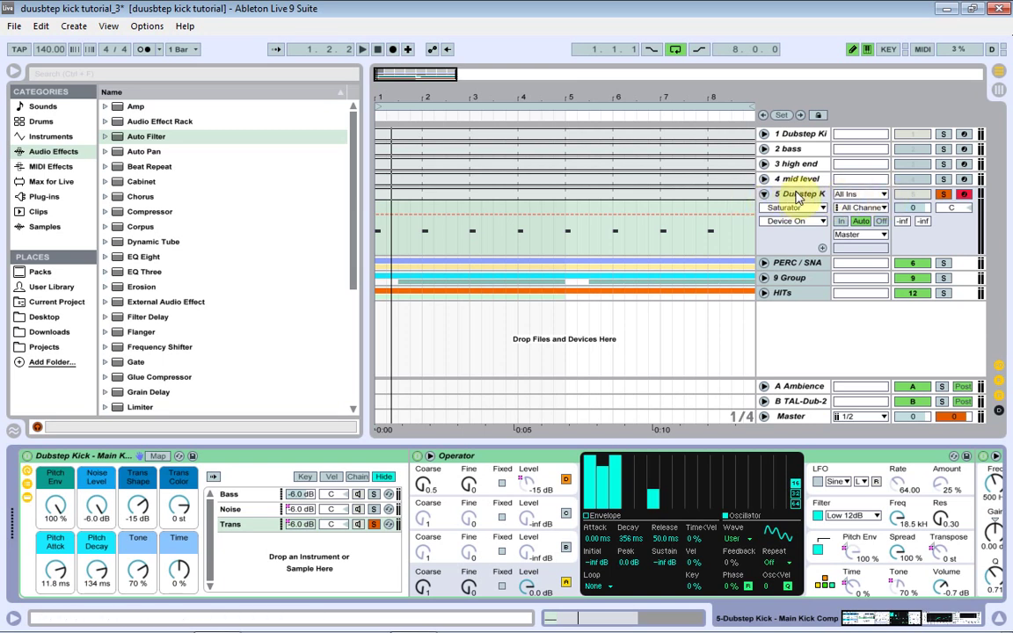
Insert a new MIDI track below mid level holding an empty Instrument Rack
click(800, 180)
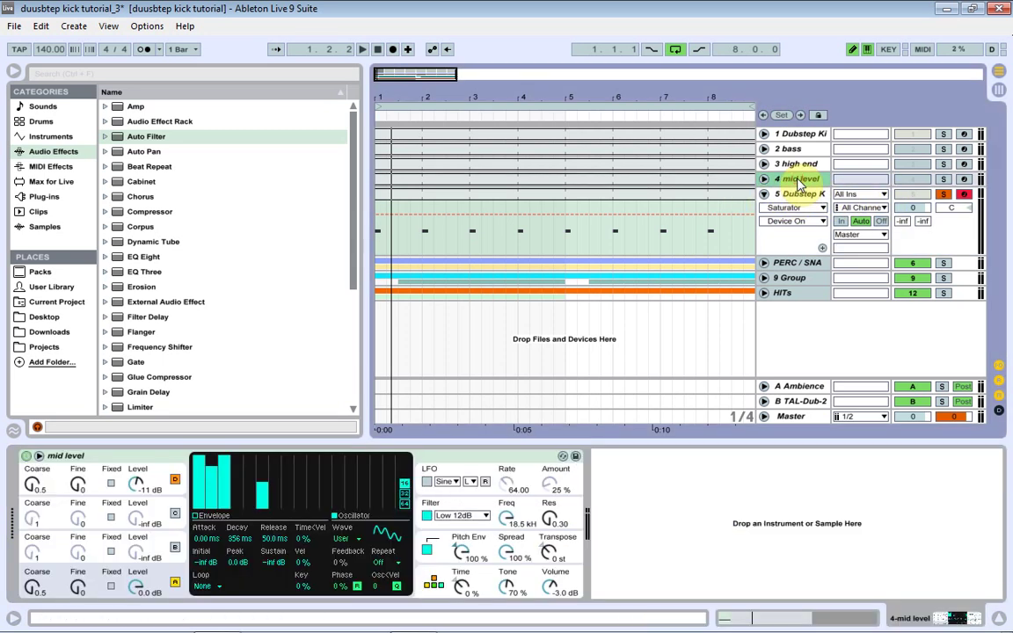
key(ctrl+shift+t)
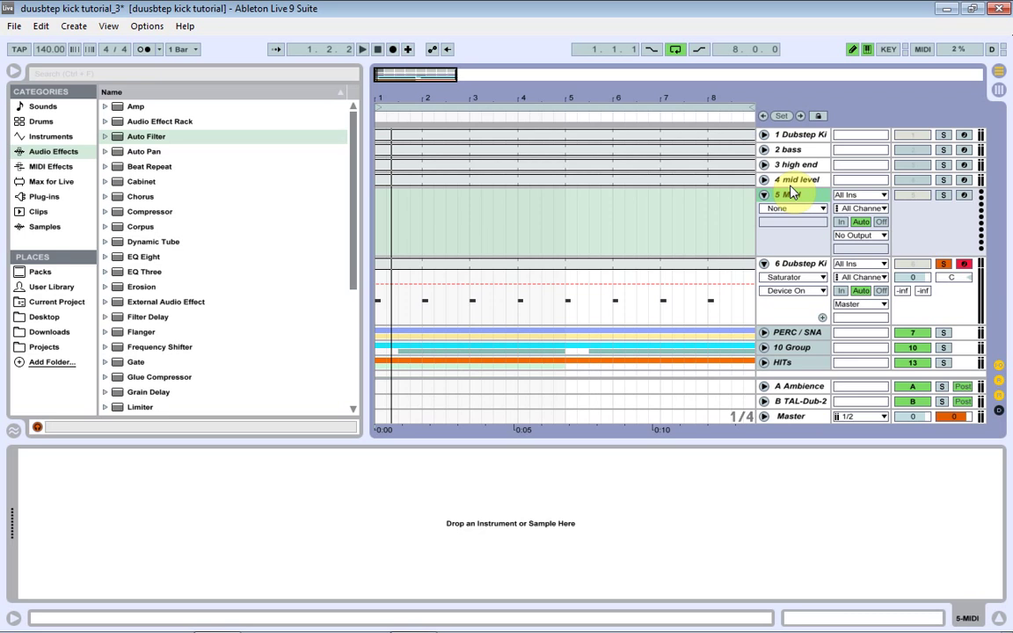
click(51, 137)
drag(123, 199, 192, 486)
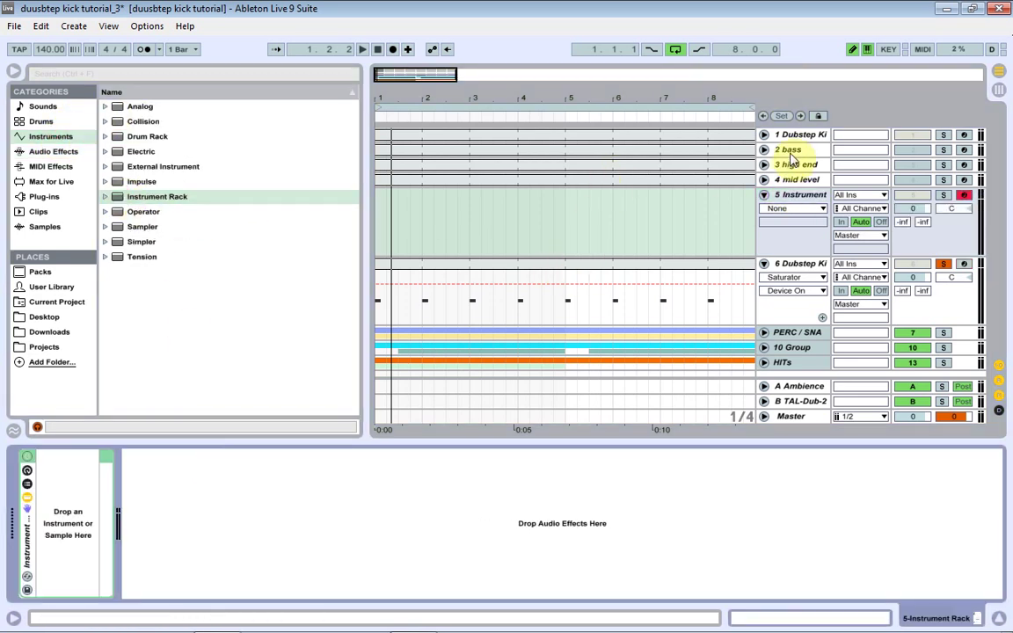
Check the bass, high end and mid level devices and list the Operator kick presets
click(791, 150)
click(794, 164)
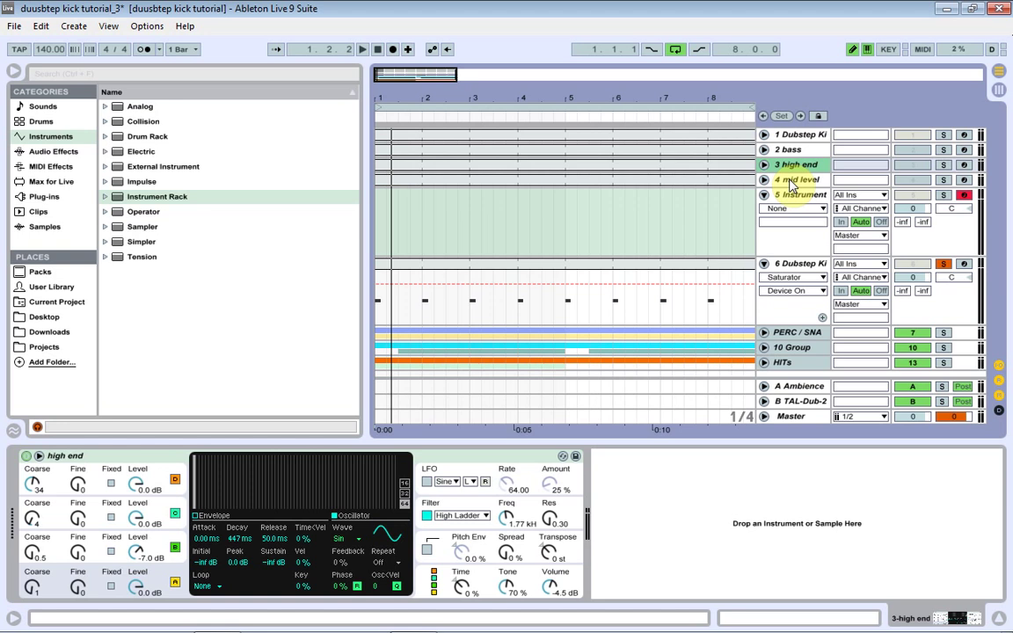
click(792, 180)
click(444, 573)
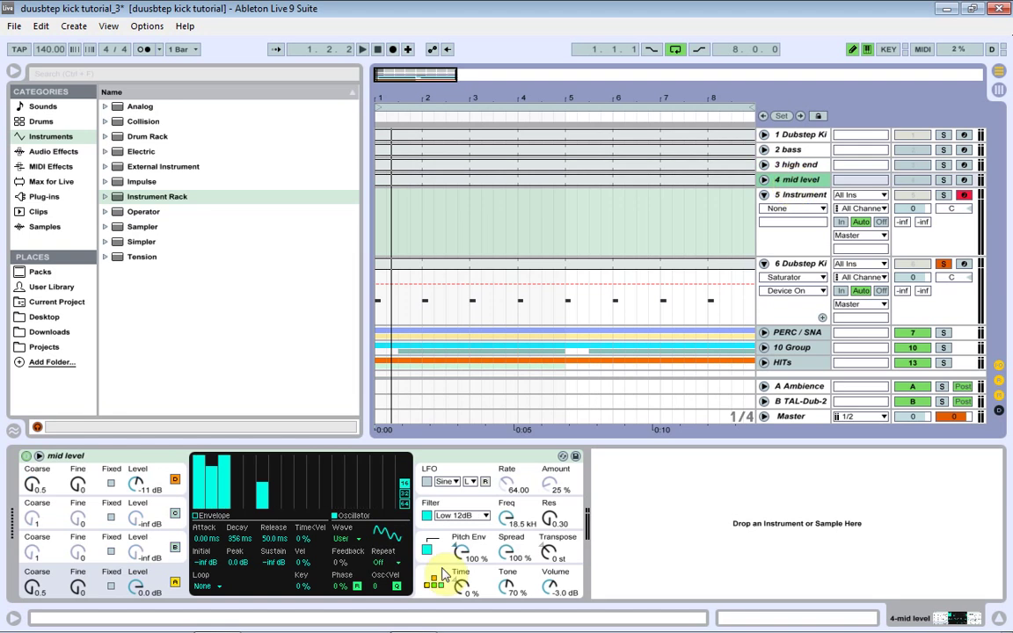
click(814, 151)
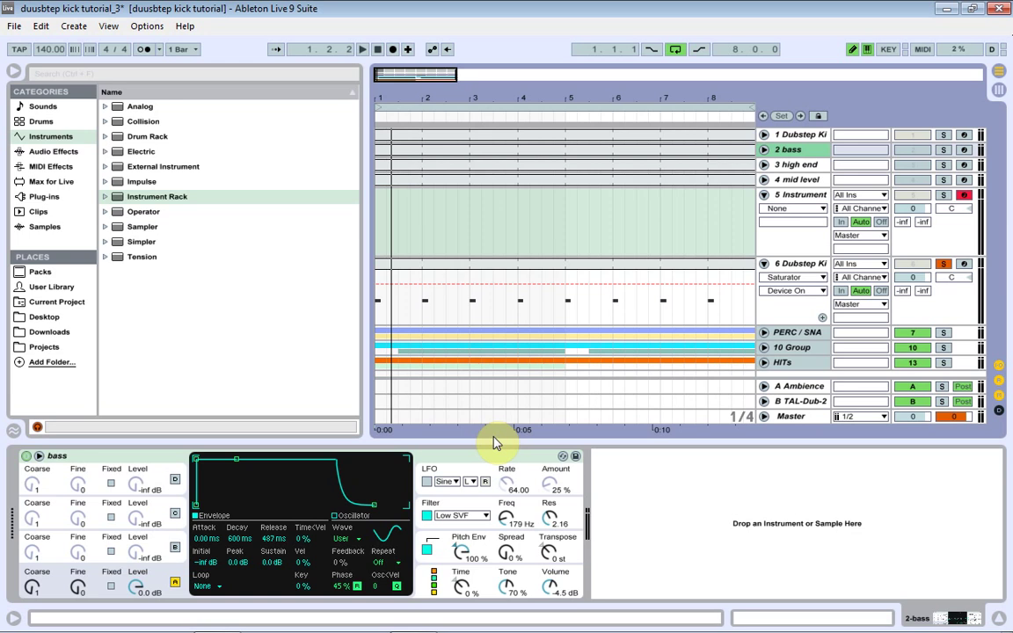
click(105, 211)
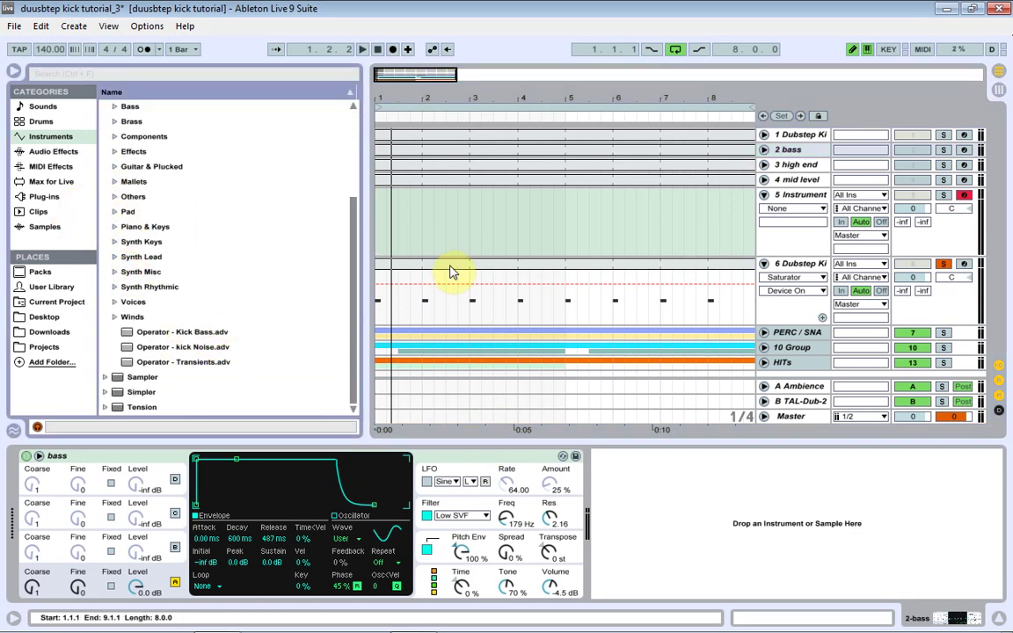
click(782, 195)
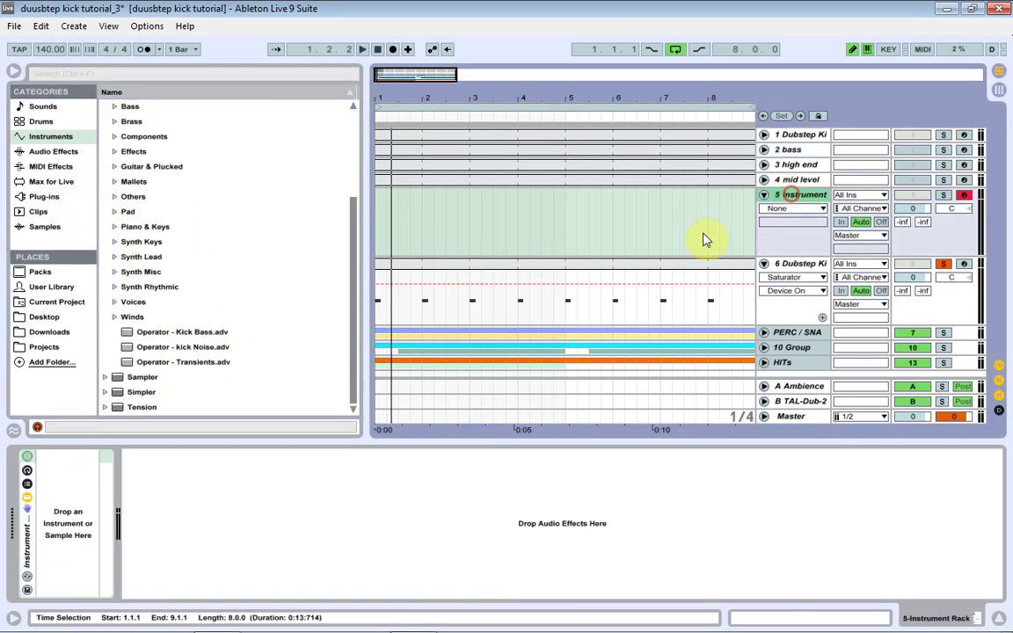
Drop the Kick Bass, kick Noise and Transients Operator presets into the rack's chain list
click(27, 483)
drag(150, 332, 158, 528)
drag(171, 347, 184, 512)
drag(165, 363, 153, 470)
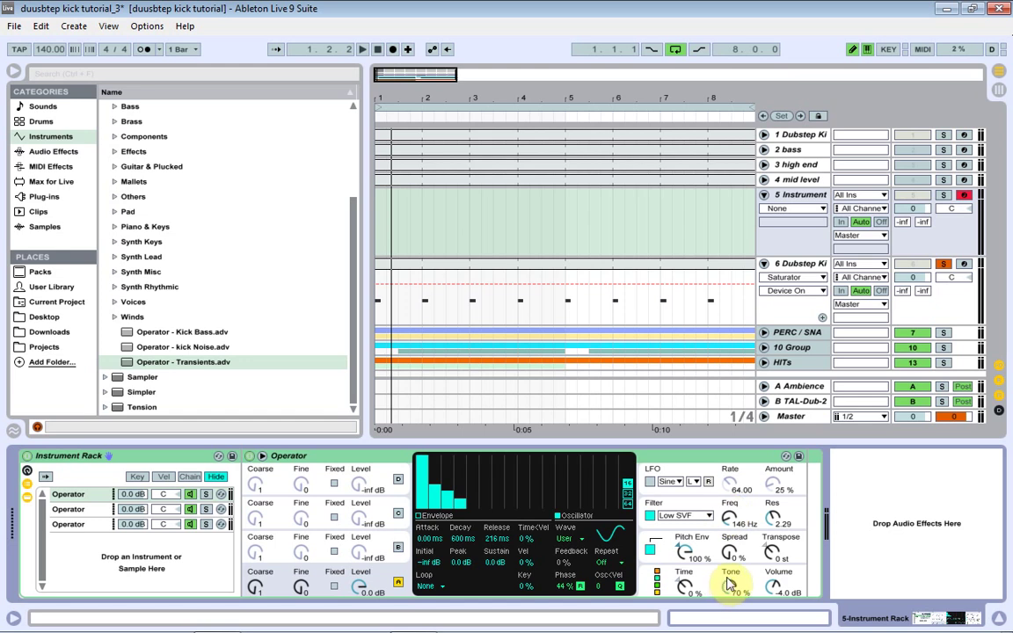
Show the rack's macro knobs and map Operator's Volume to a macro
click(778, 586)
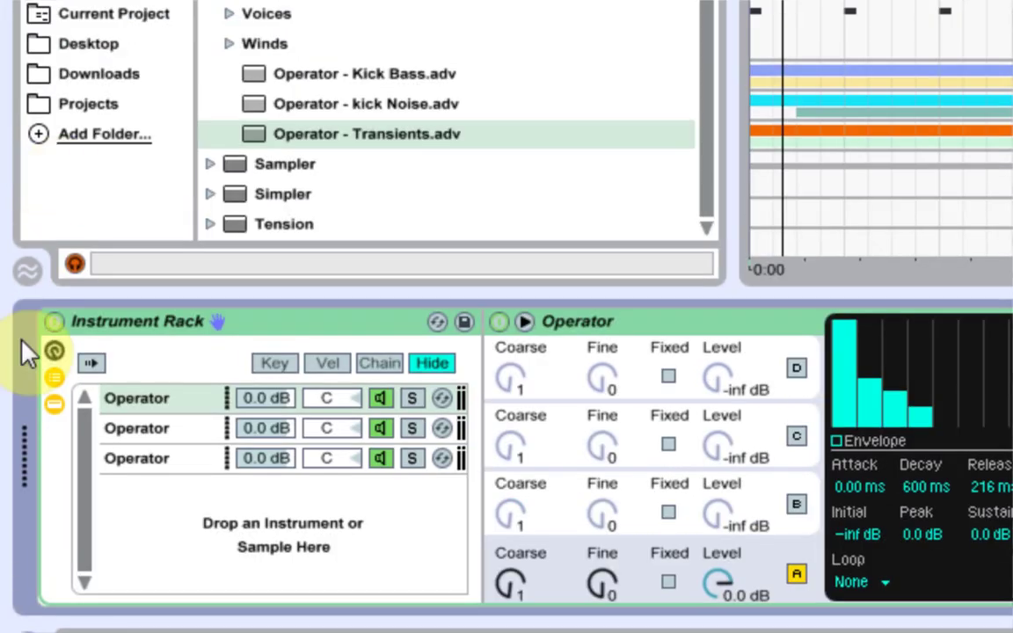
click(53, 350)
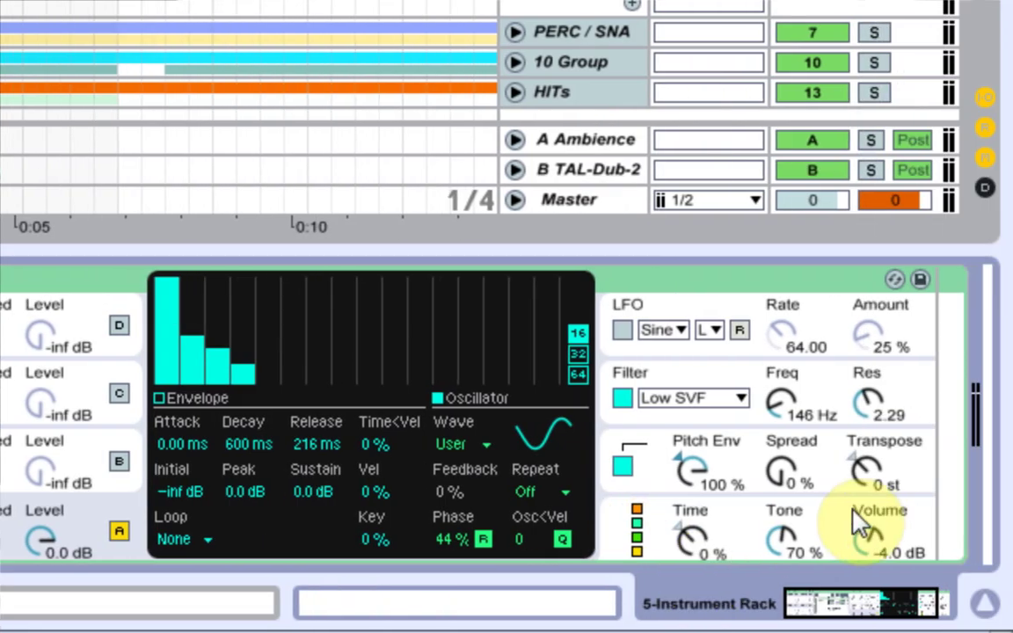
right_click(866, 532)
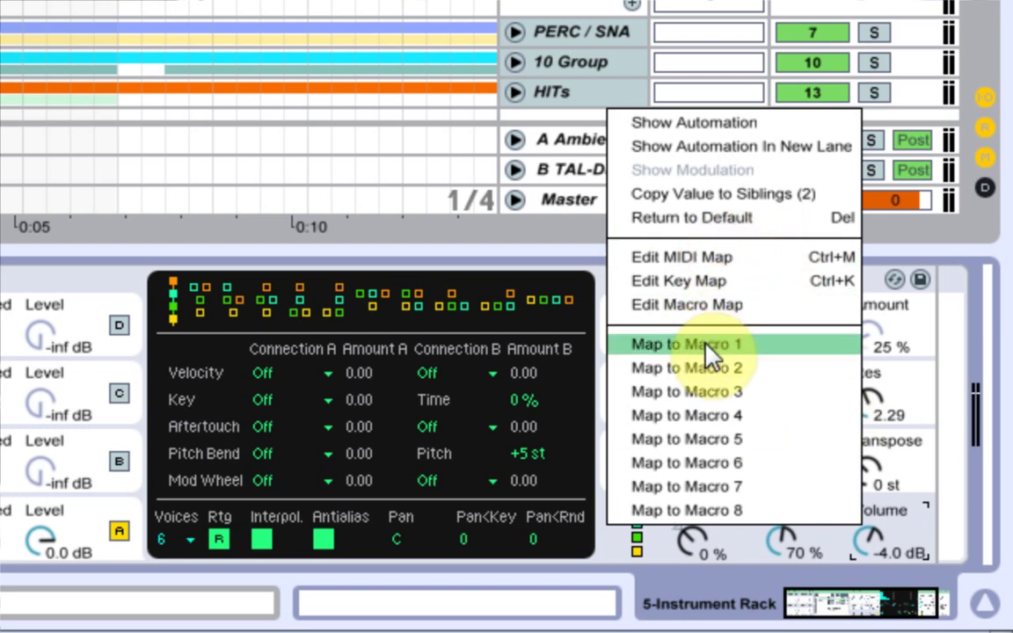
click(685, 368)
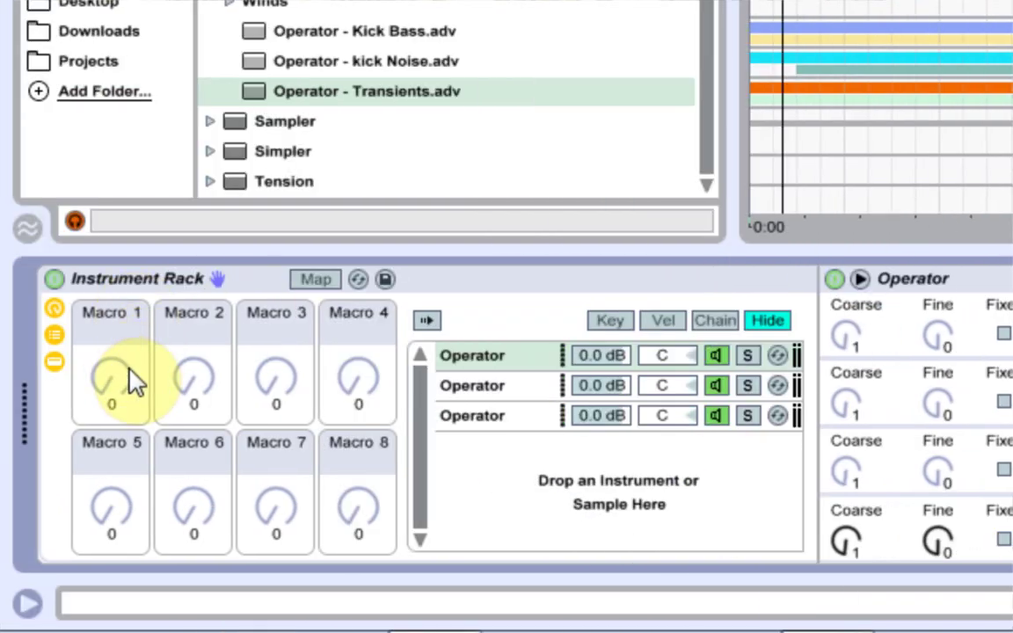
Hide the Instrument Rack's Operator devices and chain list, leaving only its macros
click(427, 288)
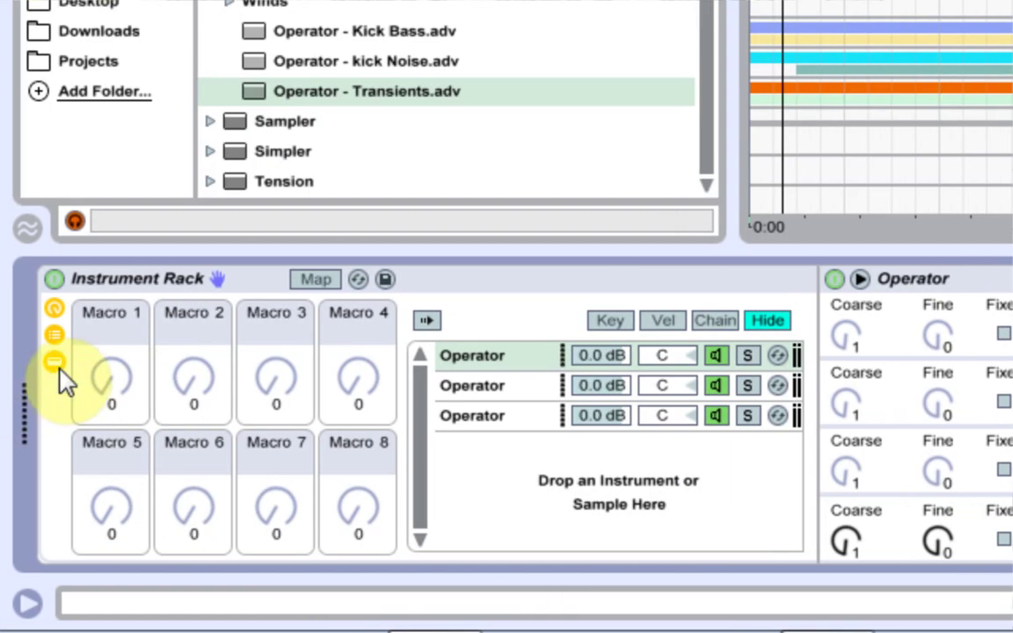
click(57, 359)
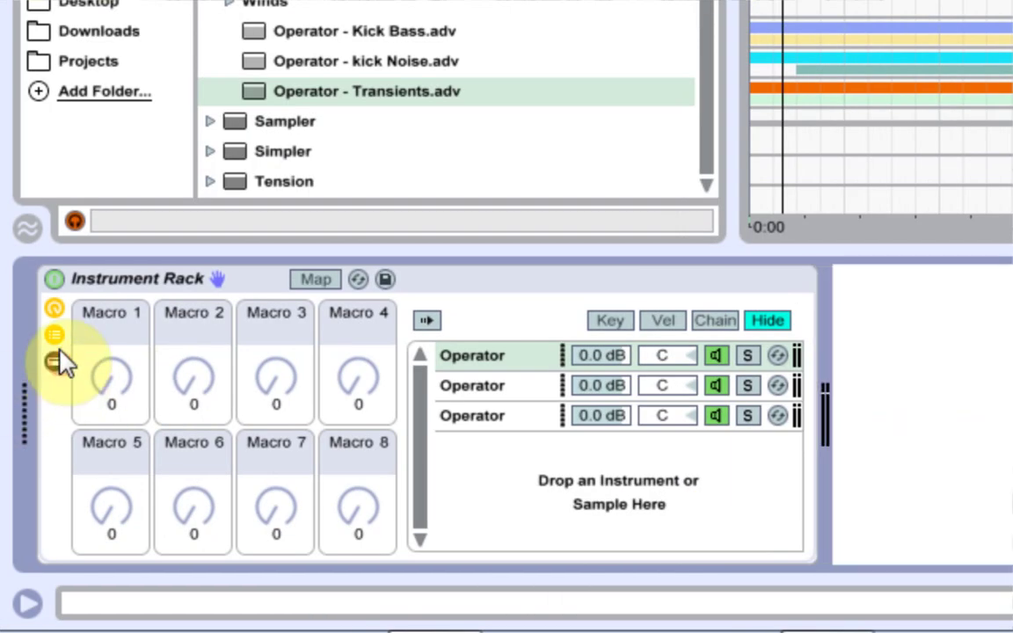
click(53, 337)
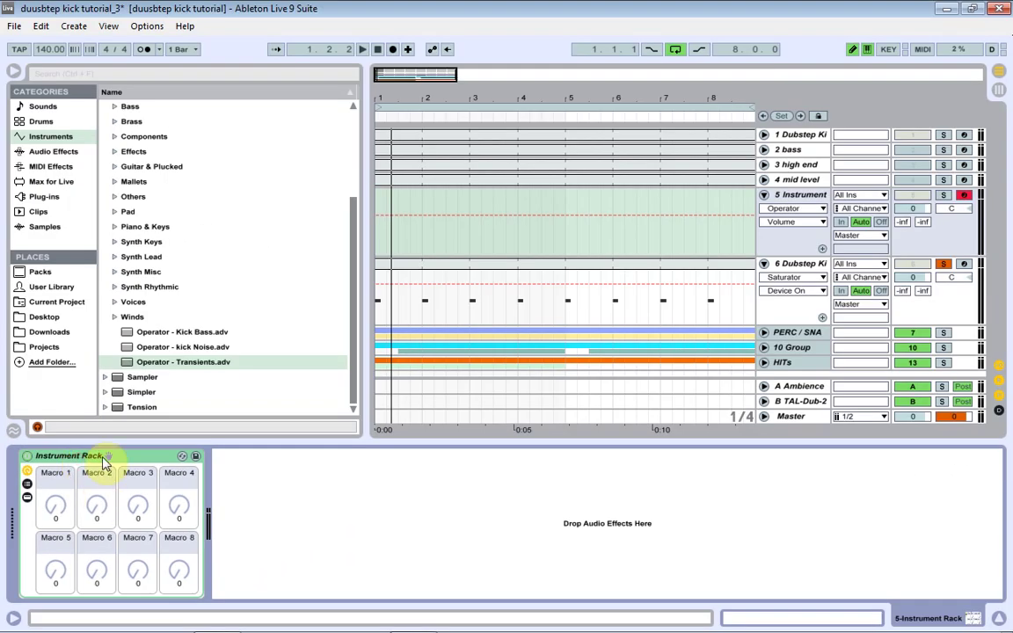
Delete the test Instrument Rack and its empty track
key(Delete)
click(796, 194)
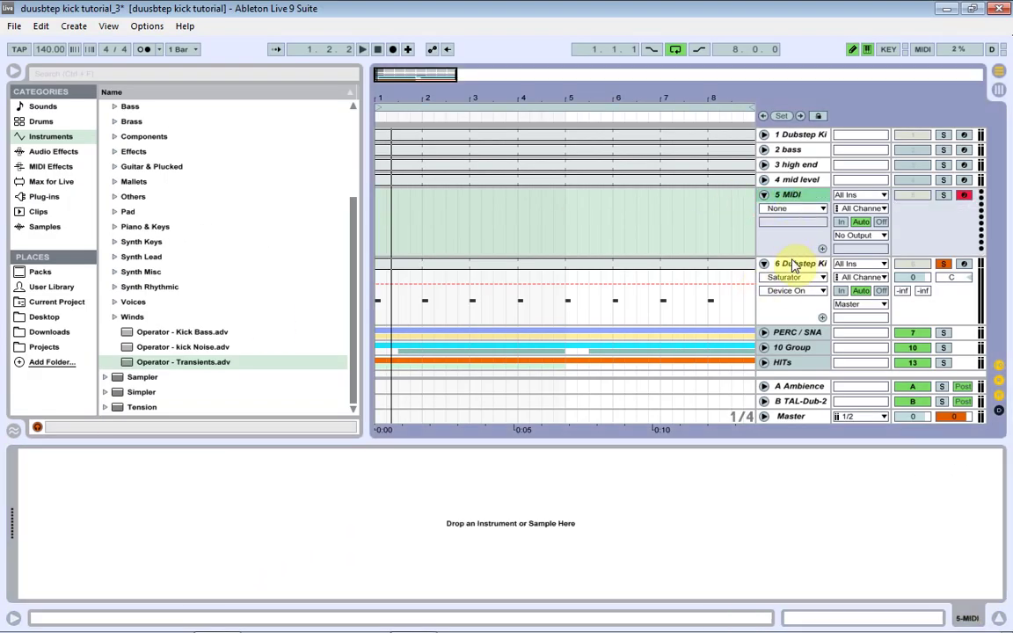
key(Delete)
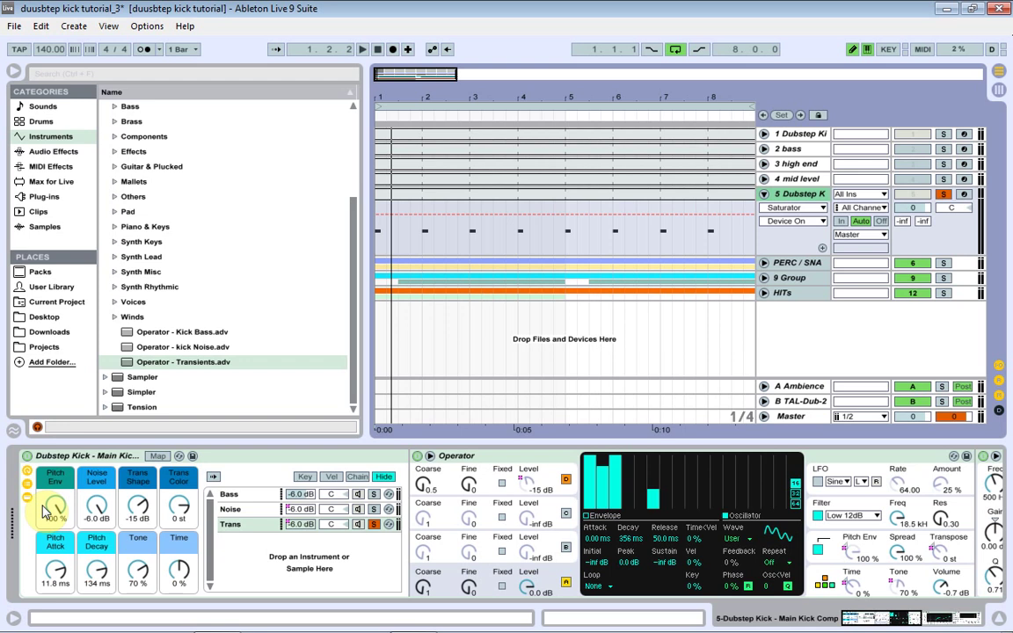
Add a Utility effect after Operator in the Dubstep Kick rack's Bass chain
click(229, 494)
click(940, 619)
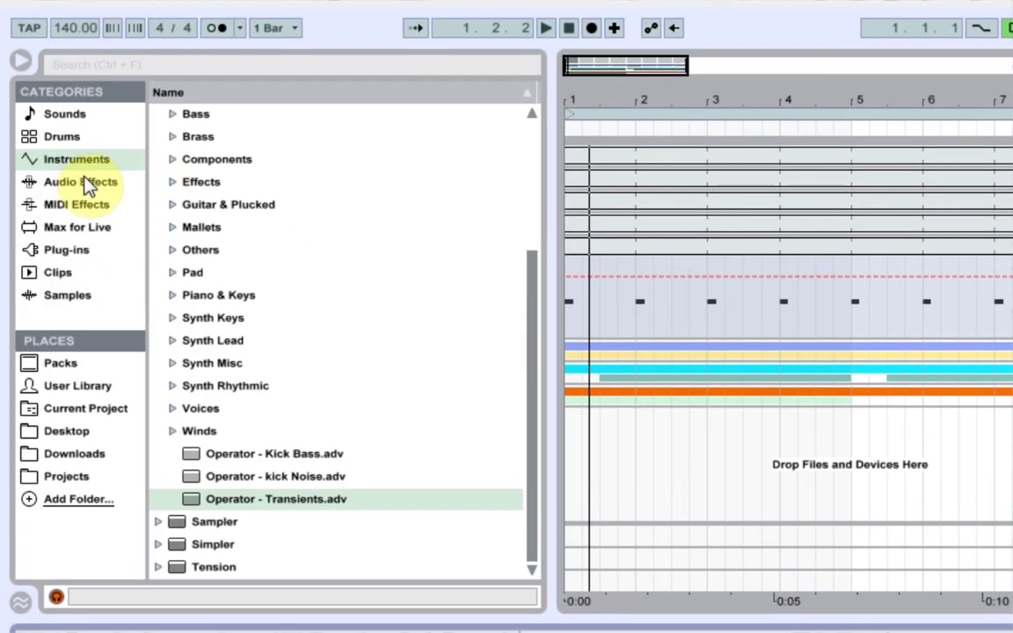
click(84, 133)
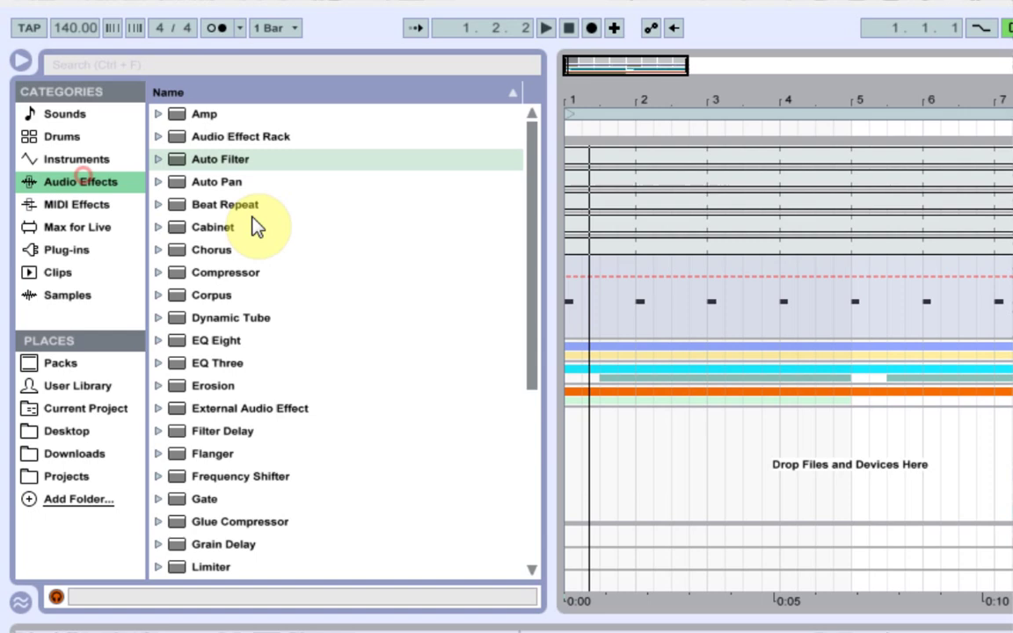
drag(533, 357, 530, 563)
drag(224, 518, 1012, 632)
drag(909, 488, 855, 444)
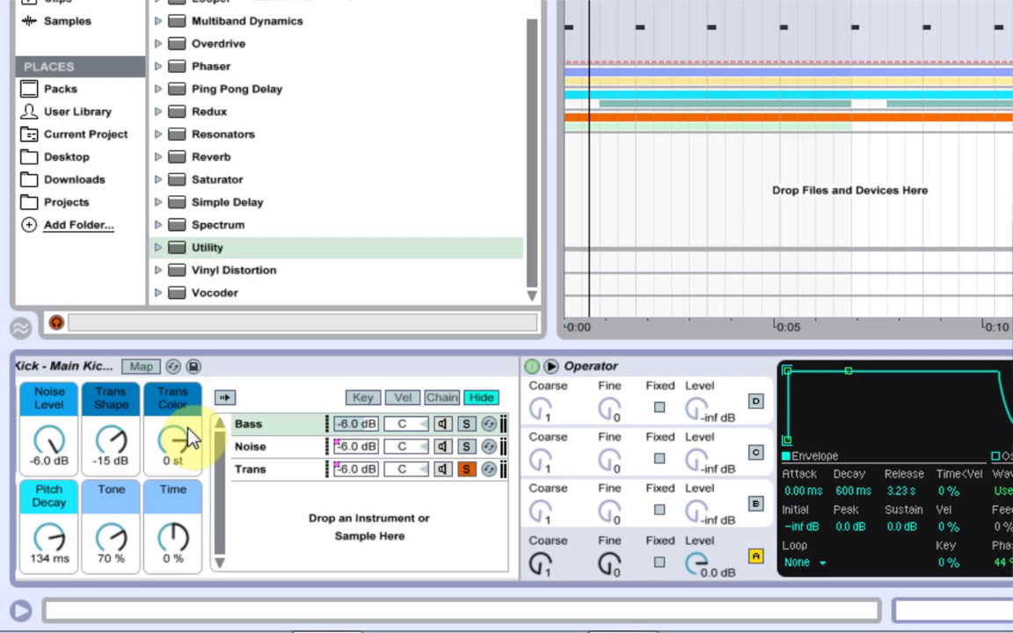
Solo the Bass chain, then expand and duplicate the Noise layer's Auto Filter
click(466, 425)
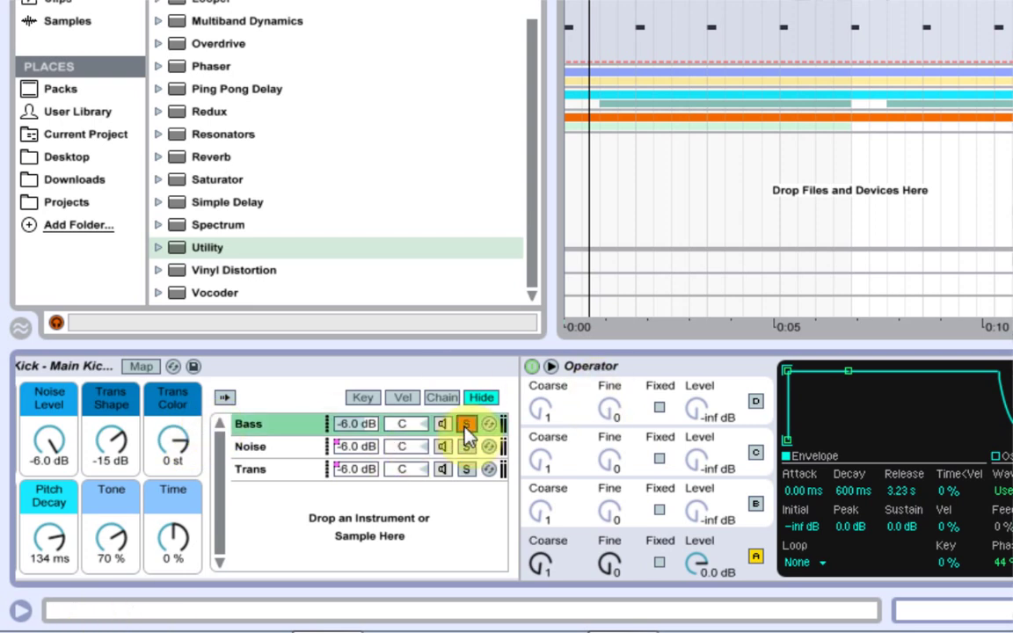
click(264, 446)
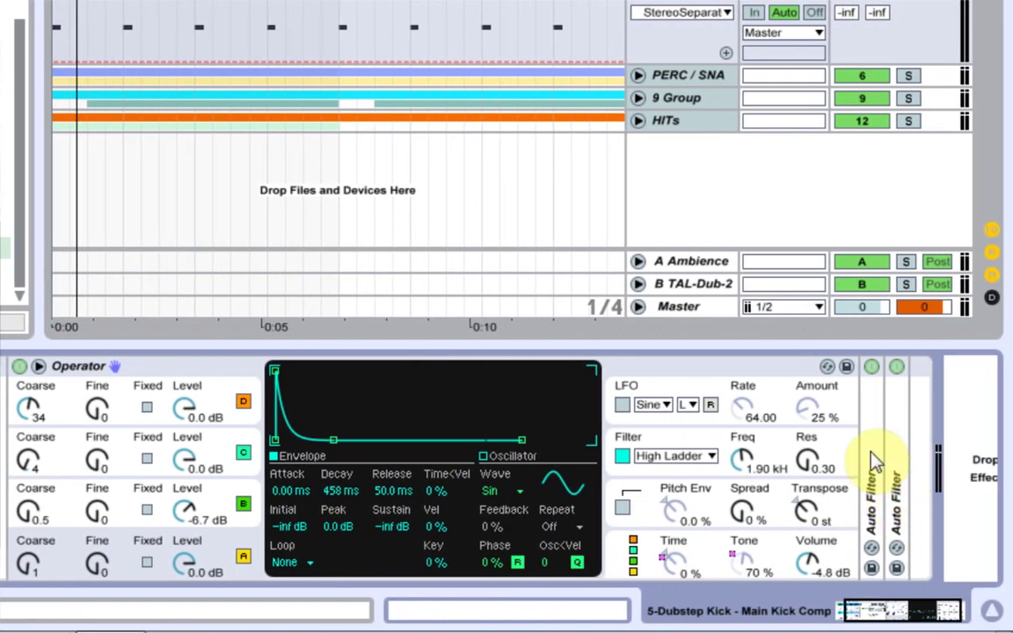
double_click(873, 461)
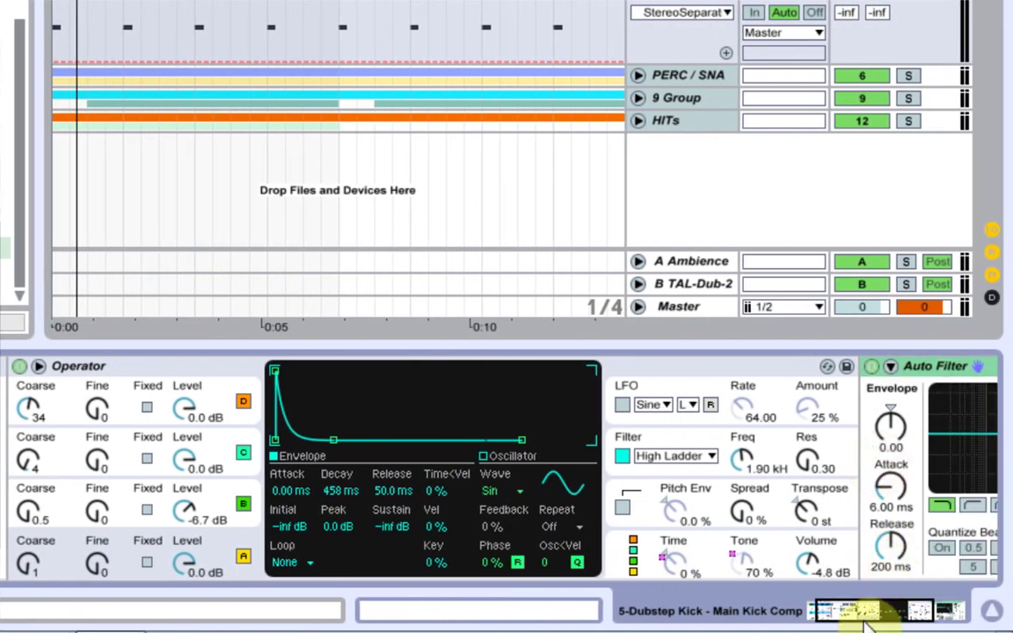
key(ctrl+d)
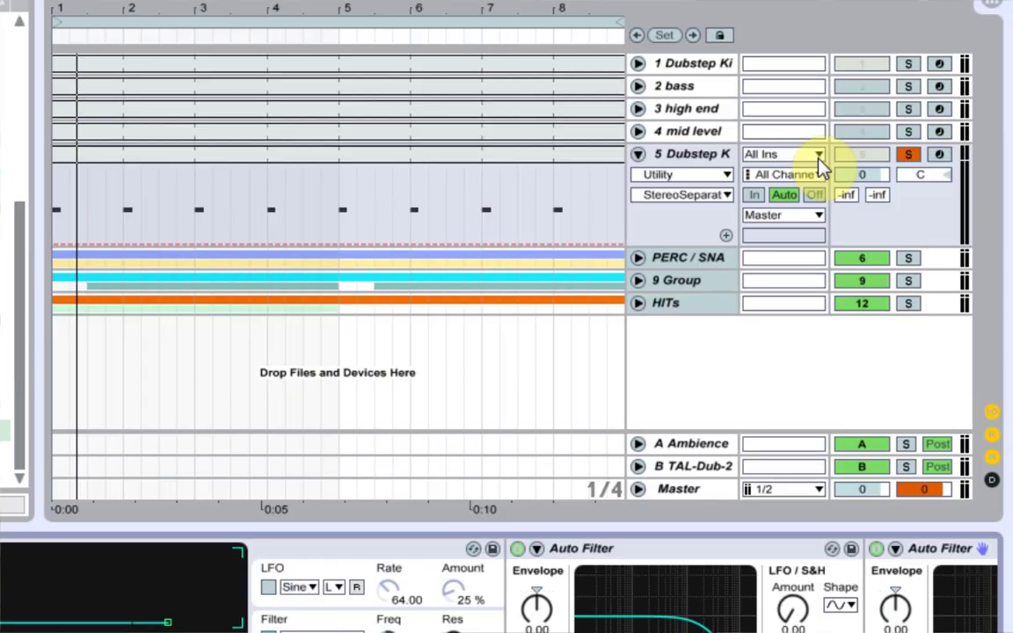
drag(837, 226, 842, 244)
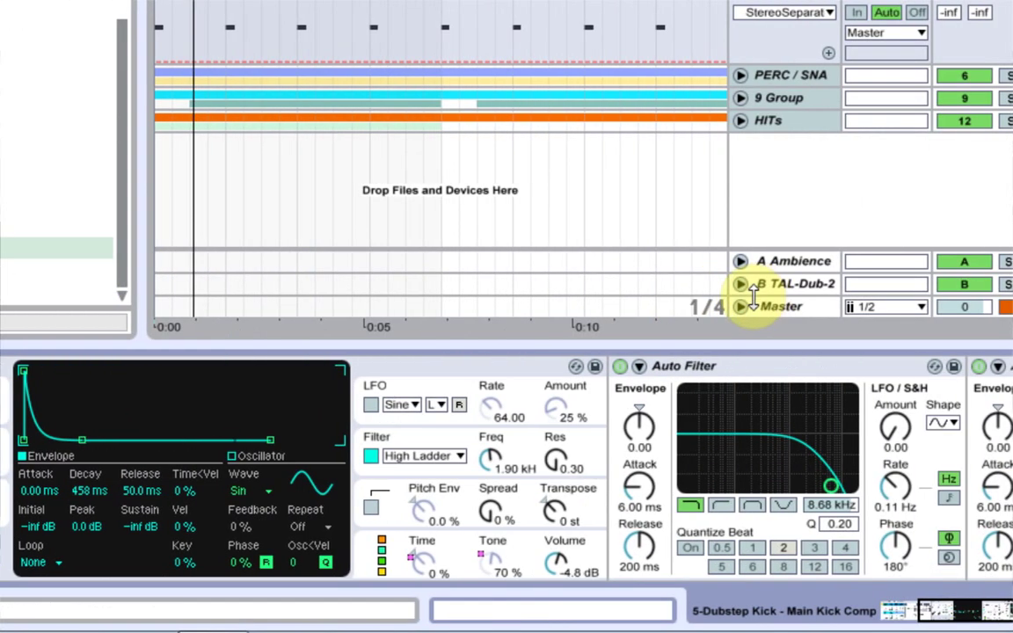
Compare the 8.68 kHz low-pass and 2.03 kHz high-pass Auto Filters by toggling each
click(516, 366)
click(876, 367)
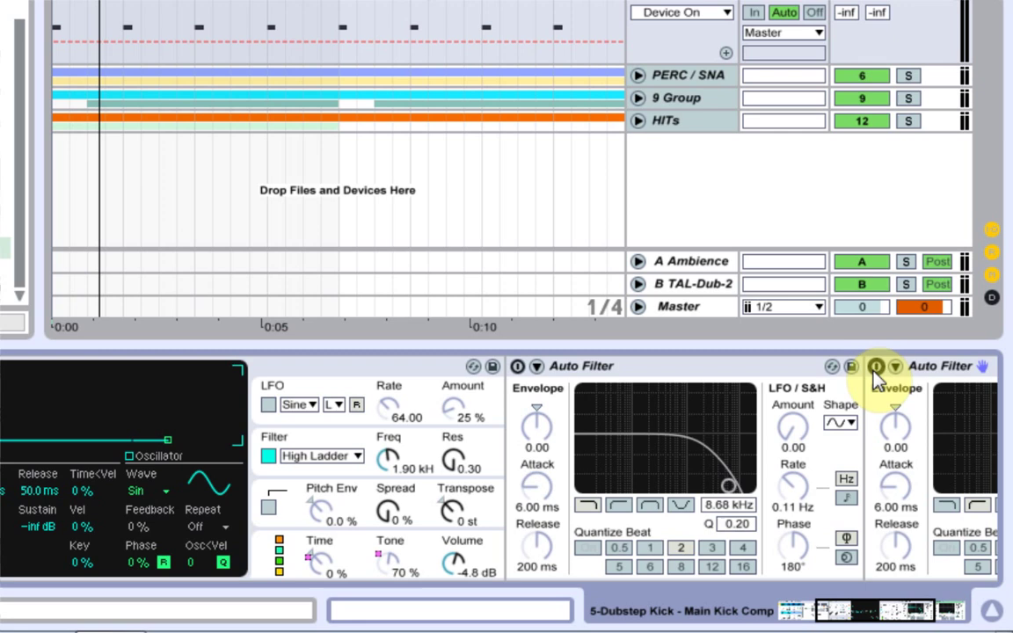
click(880, 609)
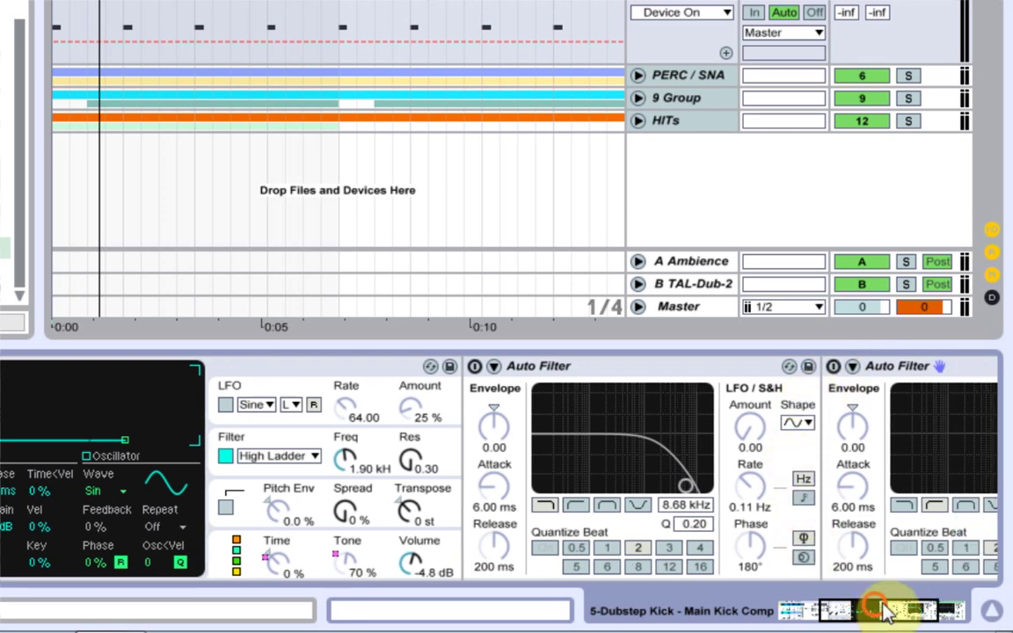
drag(884, 610, 905, 606)
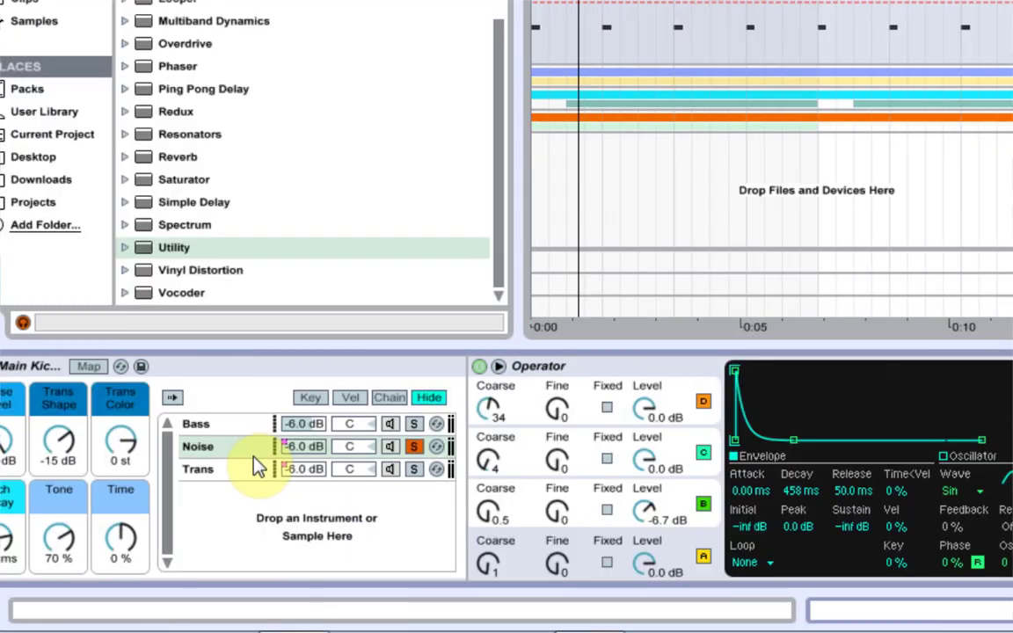
Solo the Trans layer and switch its EQ Eight off and back on
click(256, 471)
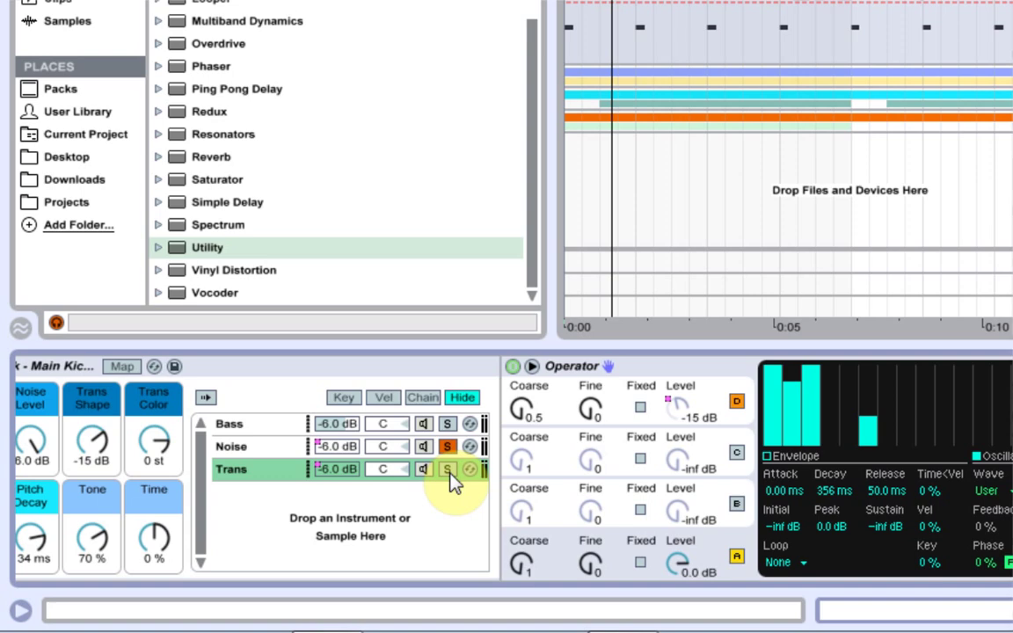
click(448, 471)
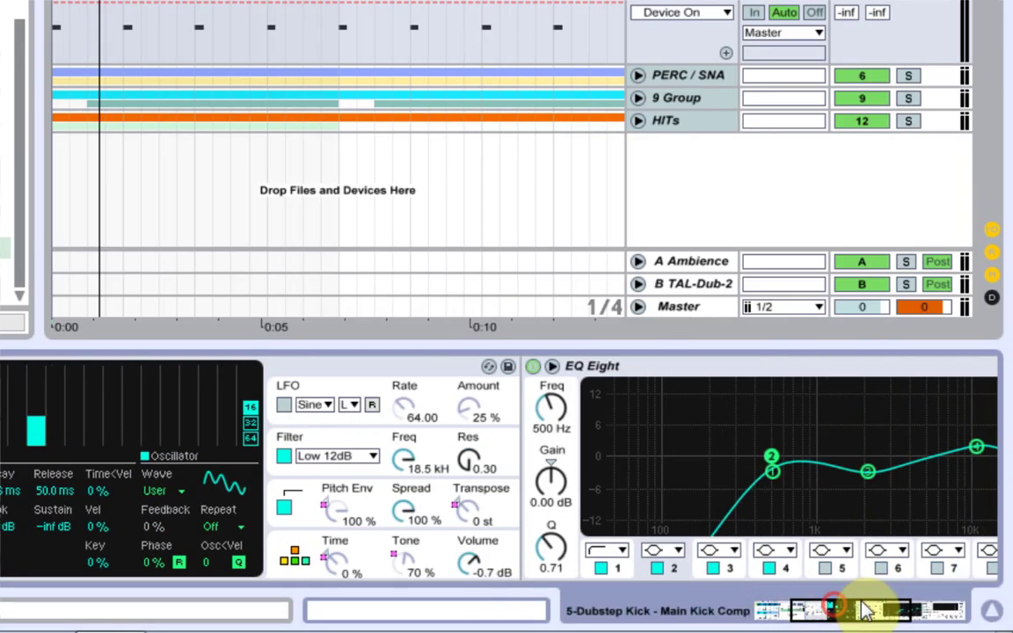
drag(866, 608, 875, 606)
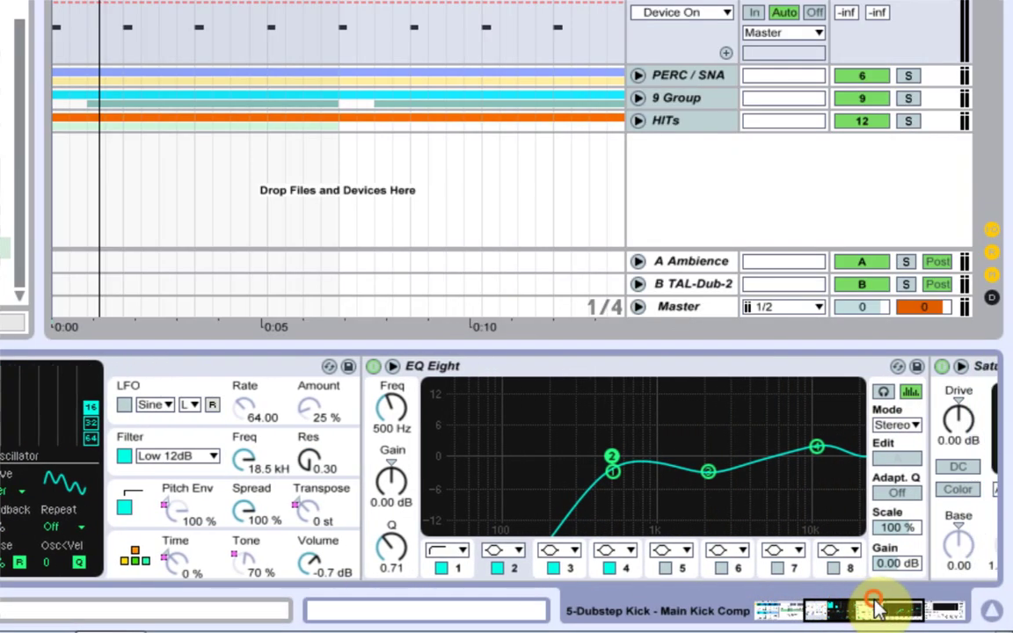
click(372, 366)
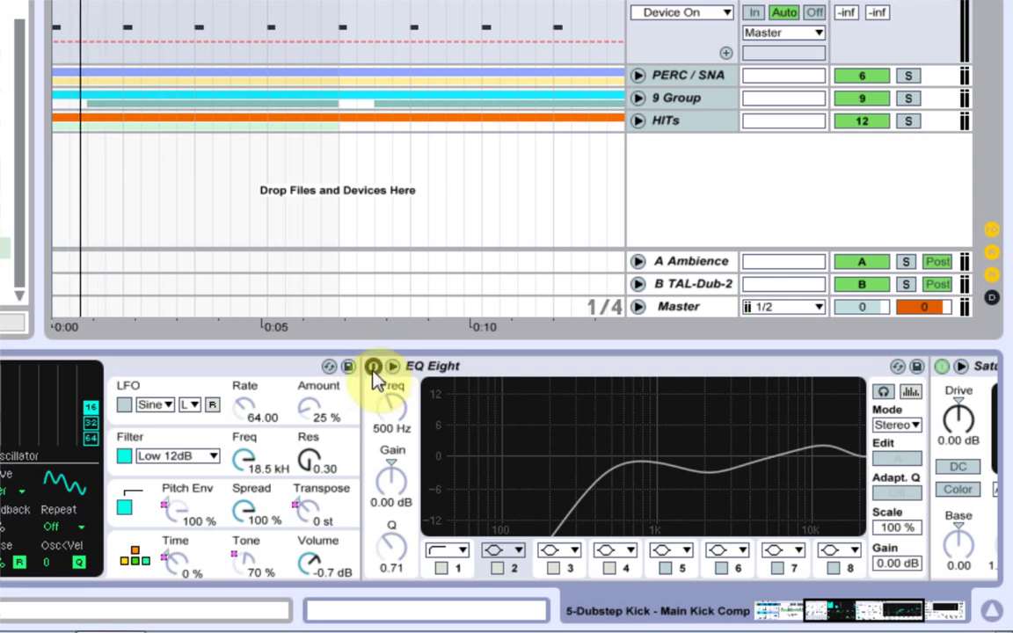
click(372, 365)
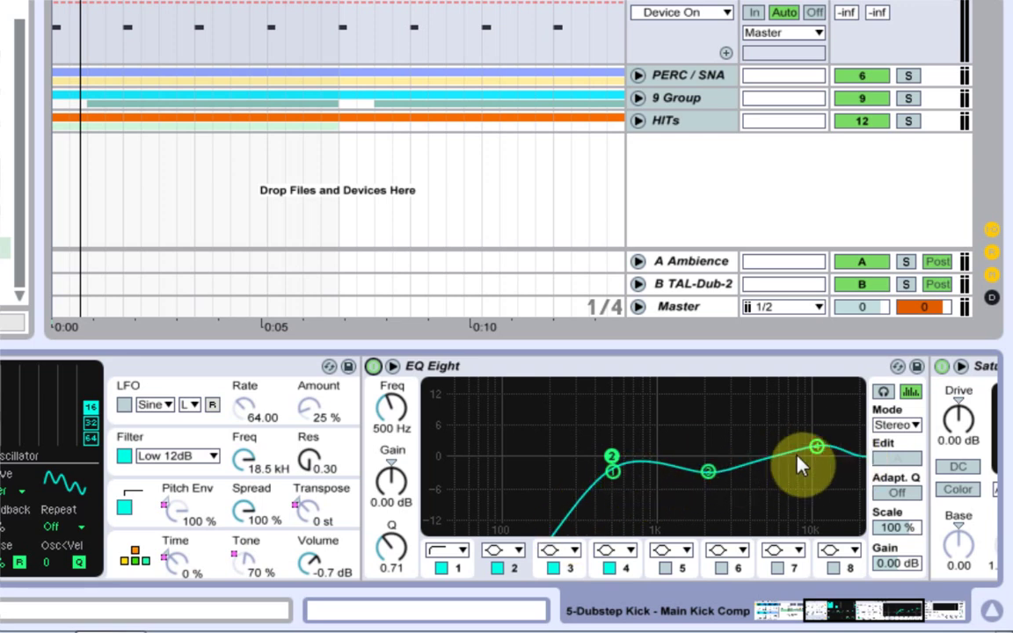
Play the kick to A/B the EQ Eight, then fold away the Saturator
key(space)
click(373, 367)
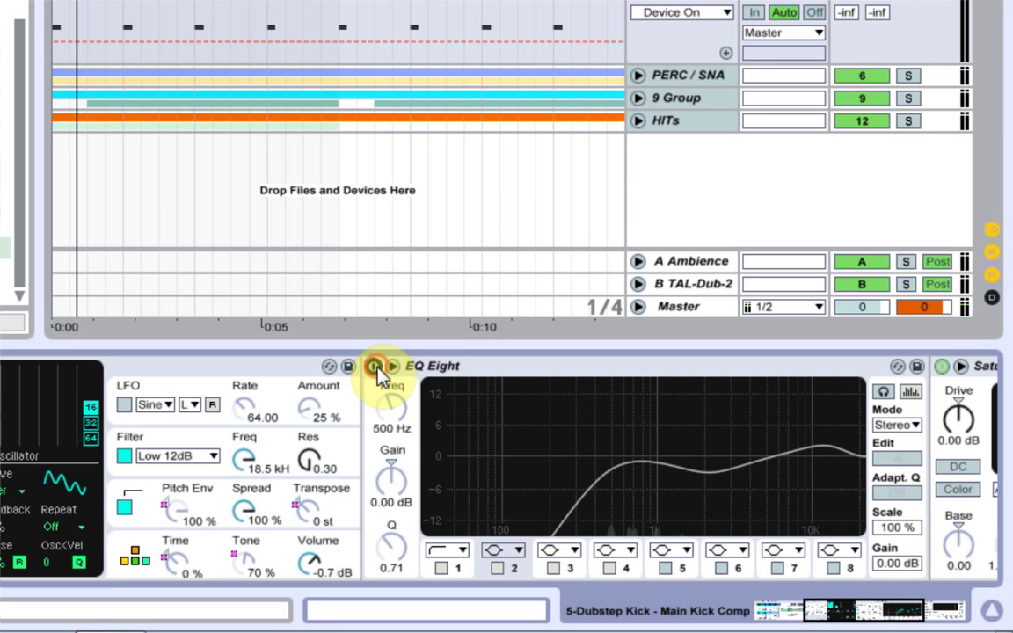
click(374, 366)
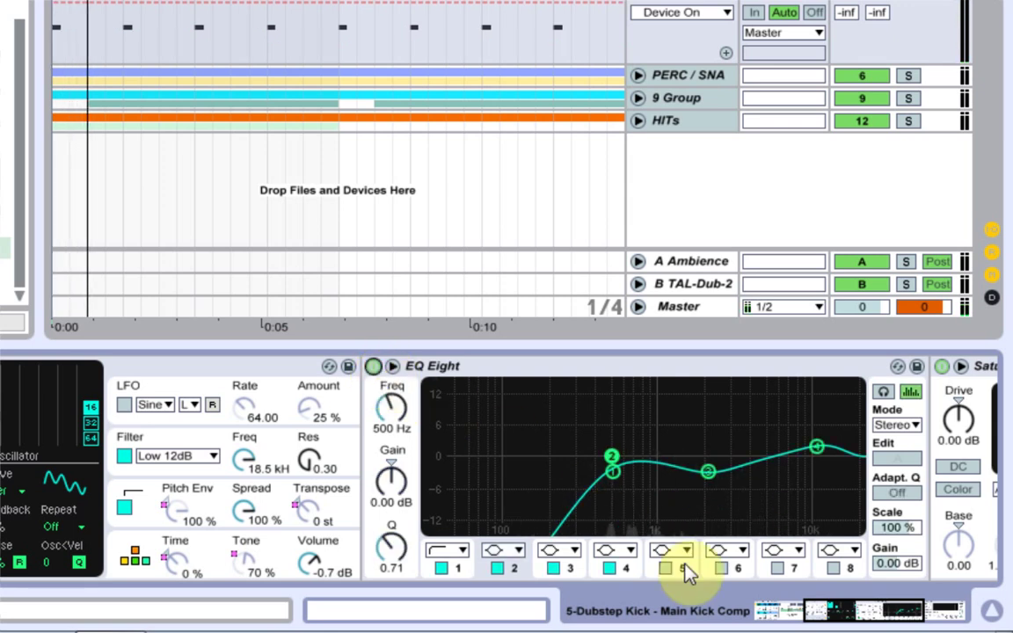
drag(844, 609, 899, 606)
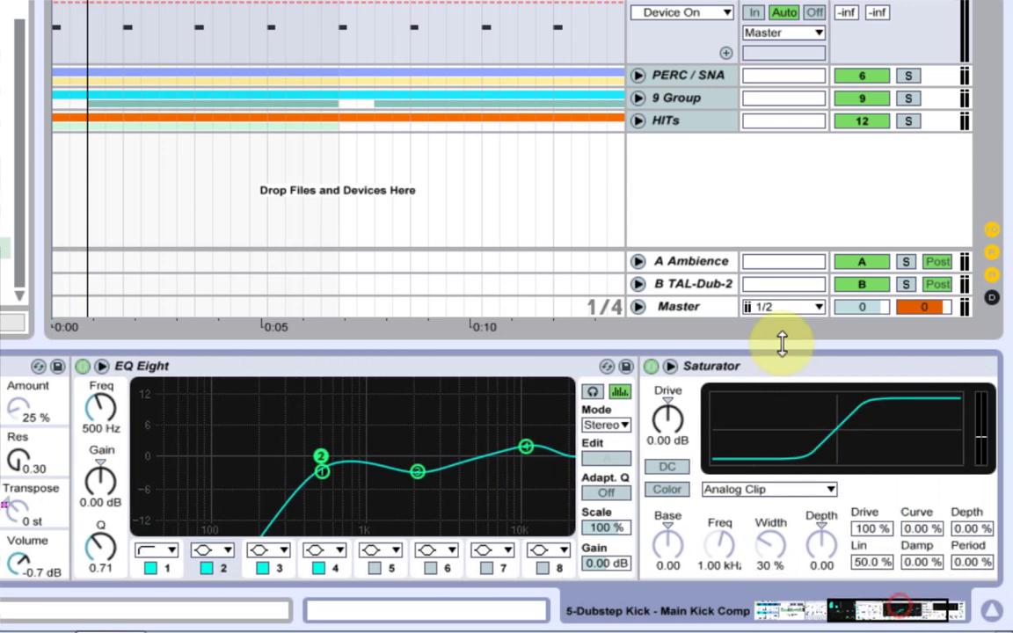
double_click(776, 366)
Fold the EQ Eight and hide the Dubstep Kick rack's devices and chain list
double_click(519, 369)
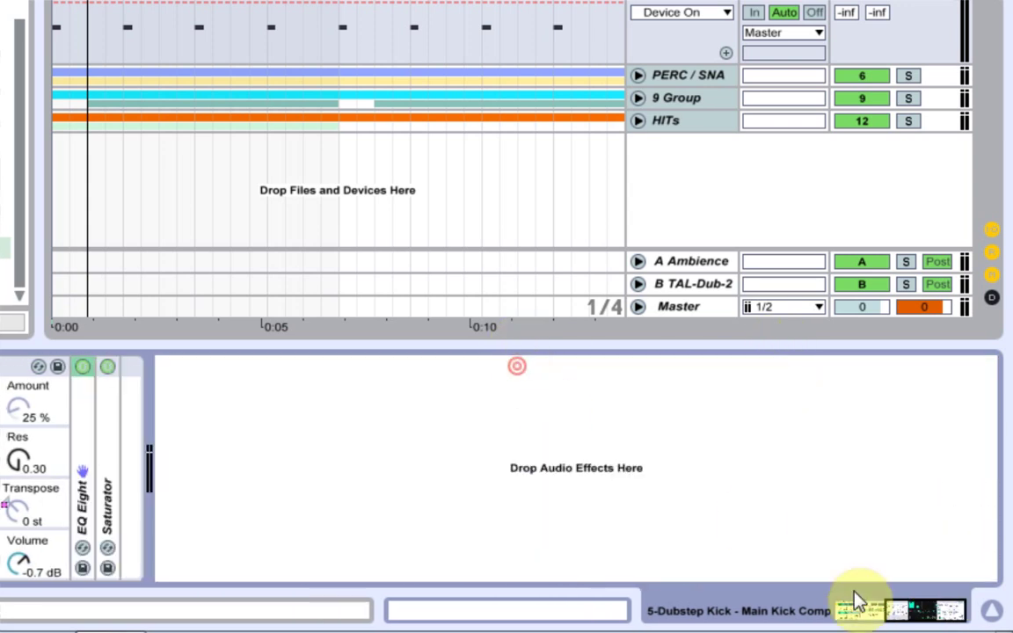
drag(911, 610, 871, 610)
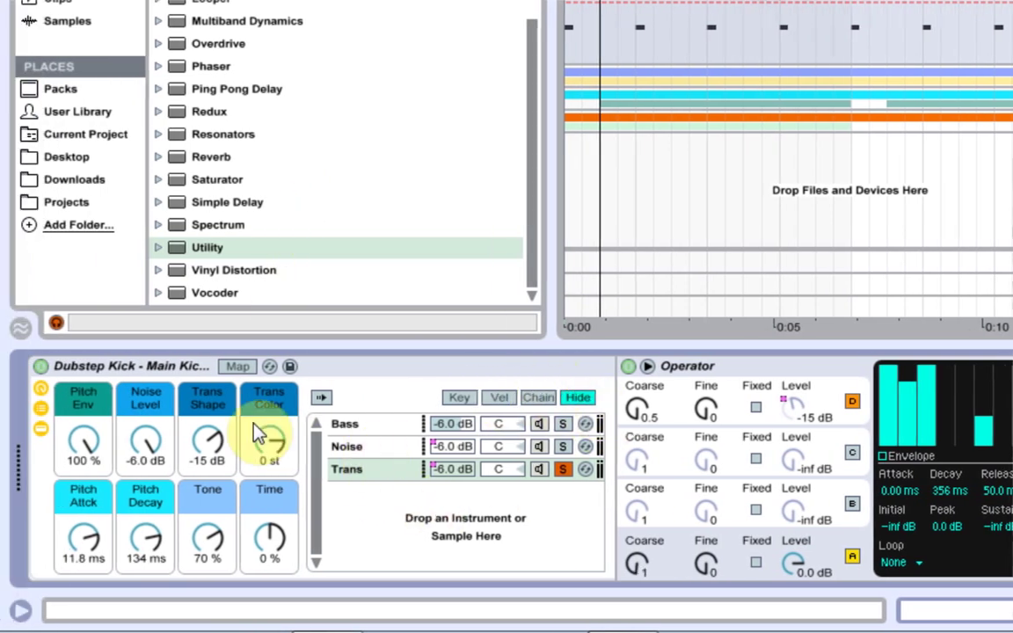
click(41, 428)
click(41, 408)
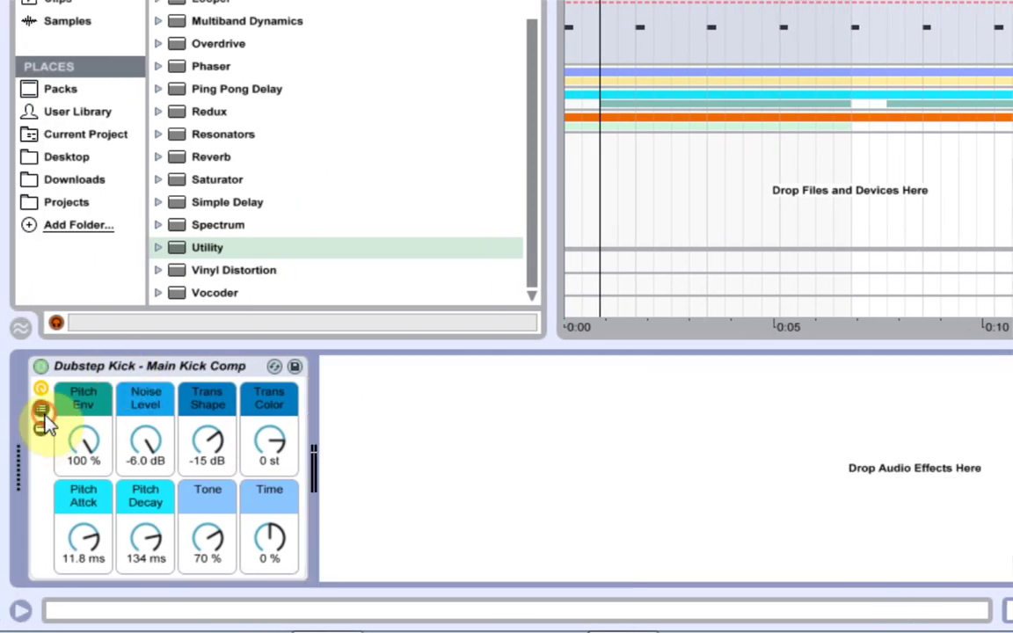
Group the Dubstep Kick rack into a new Instrument Rack showing macros, chains hidden
right_click(110, 369)
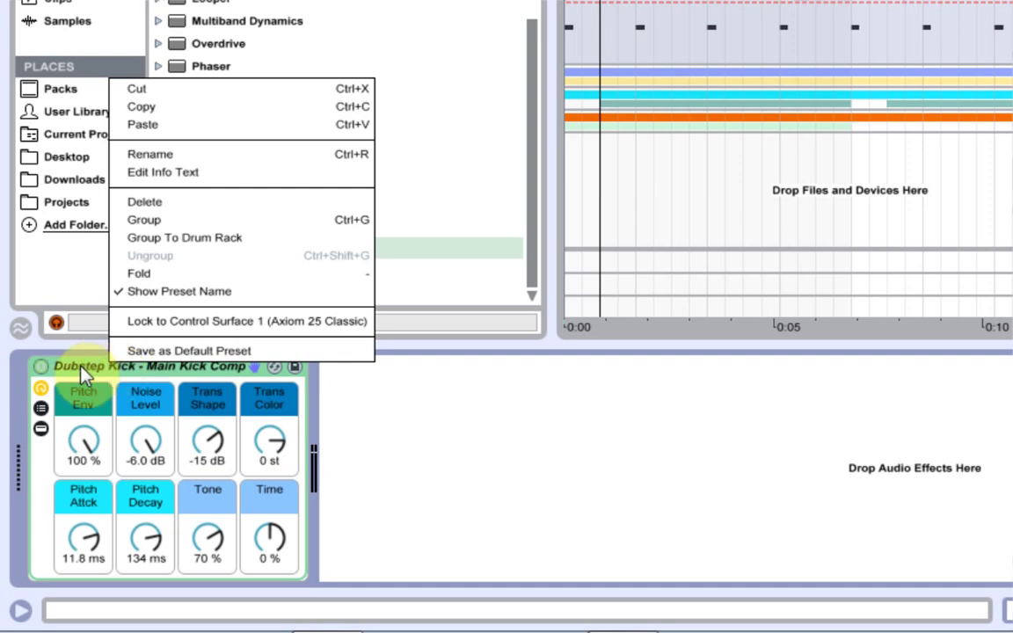
click(203, 224)
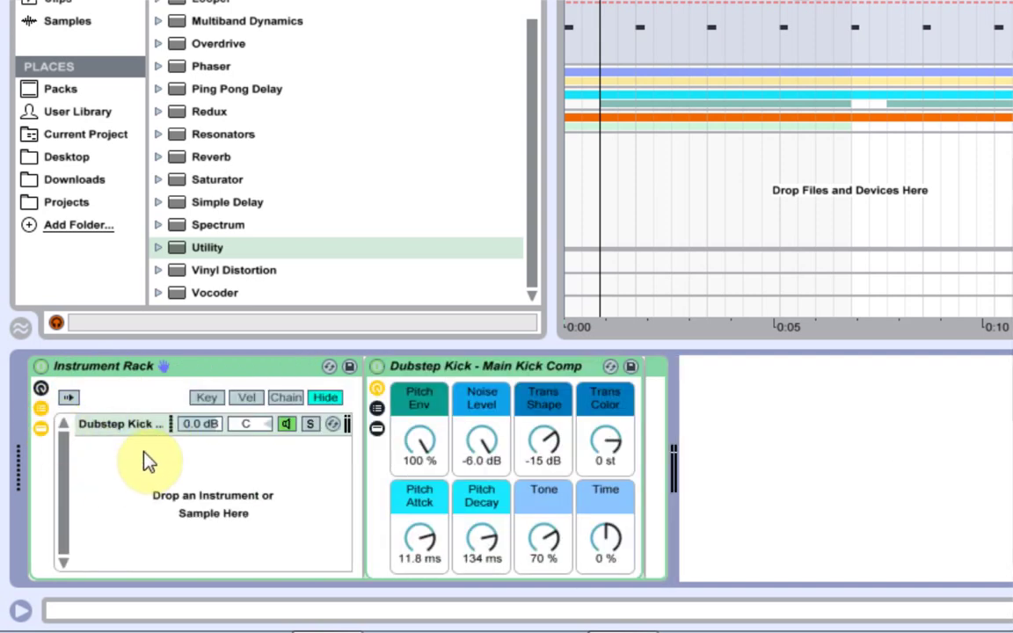
click(41, 388)
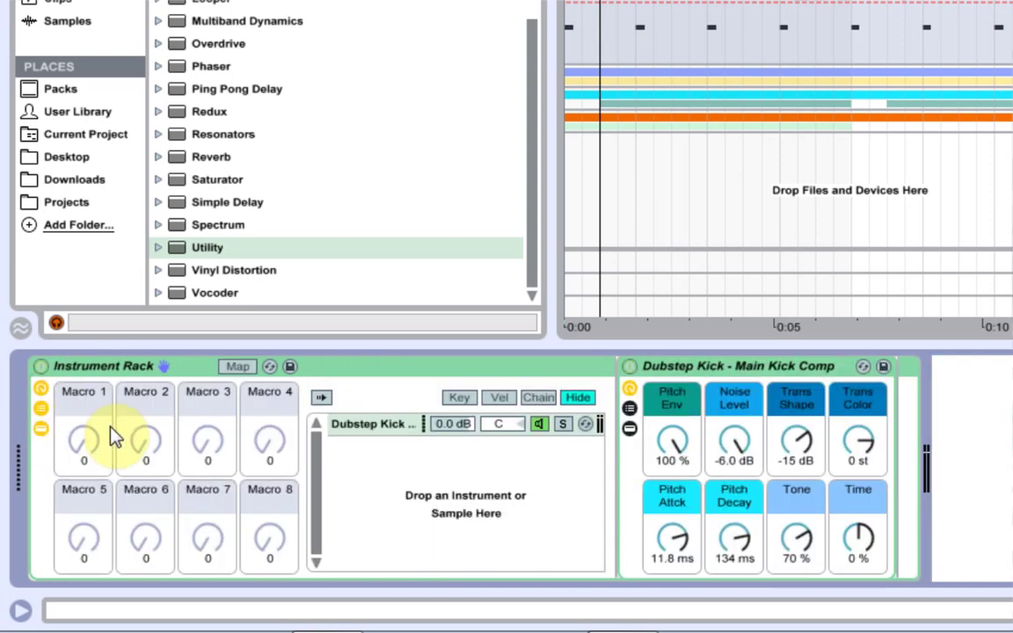
click(41, 409)
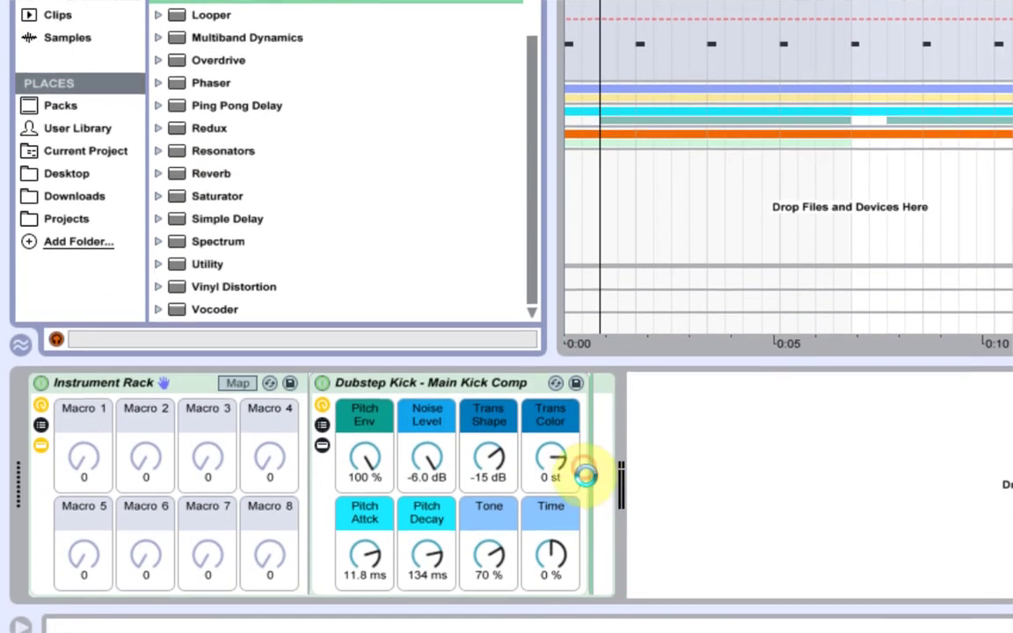
Add a Limiter after the rack, map its Gain to Macro 8 and set it to 0.00 dB
drag(585, 475, 584, 474)
click(624, 425)
right_click(624, 424)
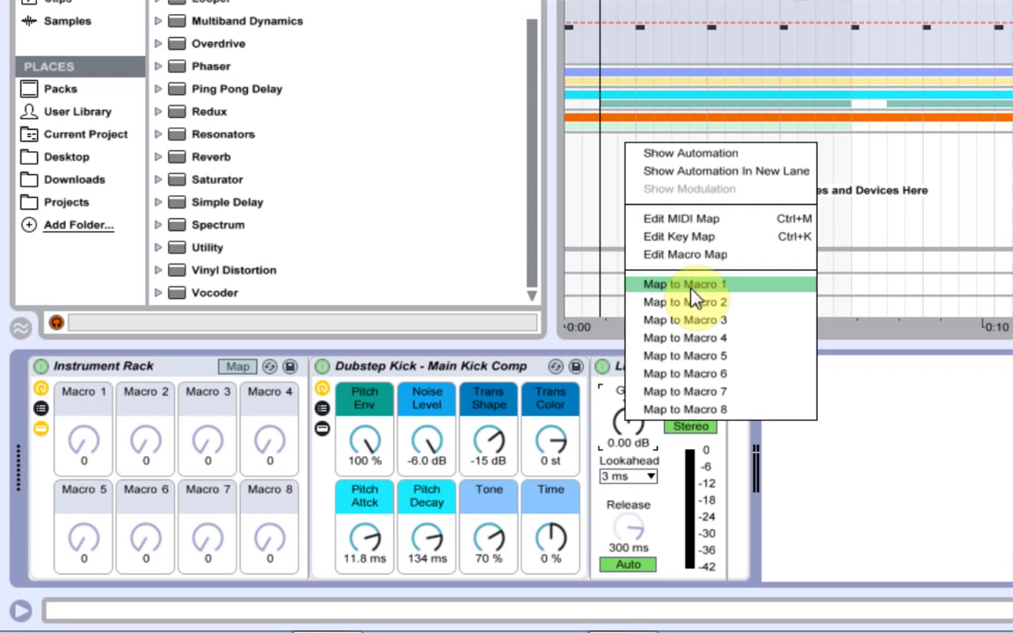
click(699, 409)
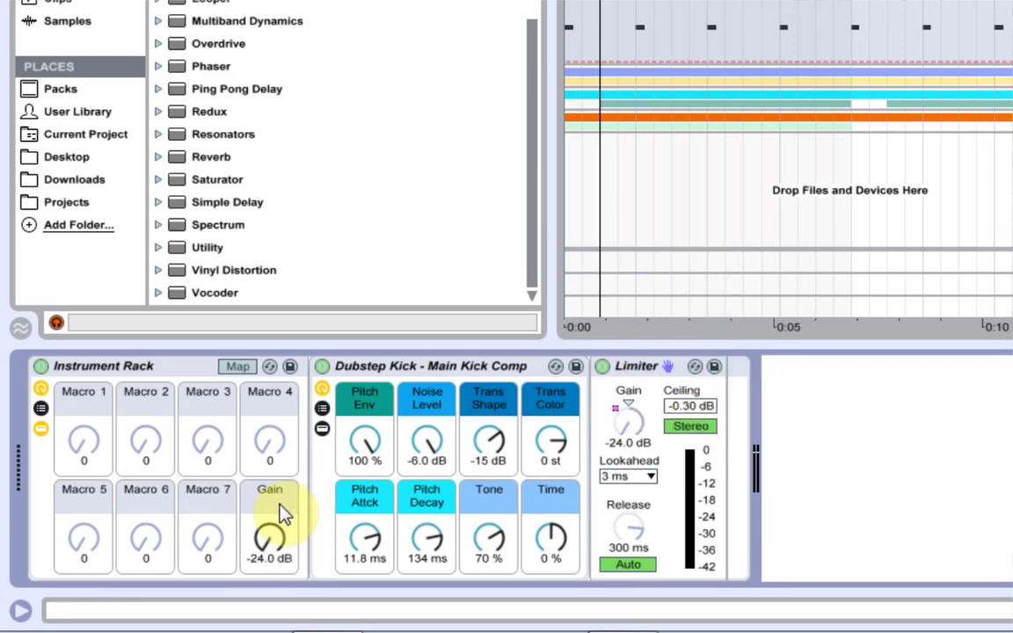
click(270, 560)
text(0)
key(Return)
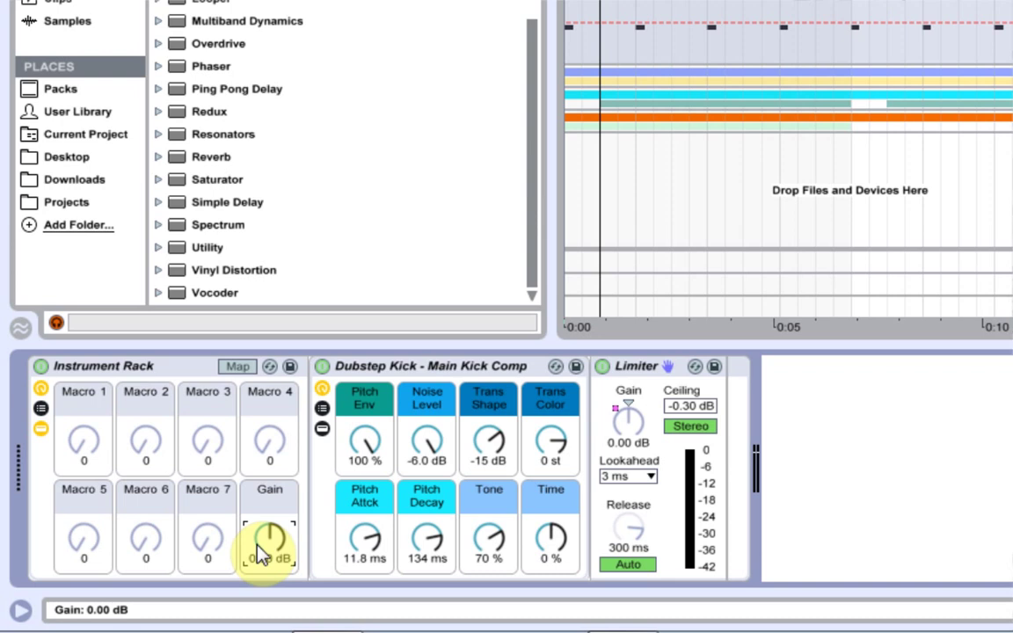
Colour the Gain macro red and show the rack's chains with Trans selected
right_click(255, 494)
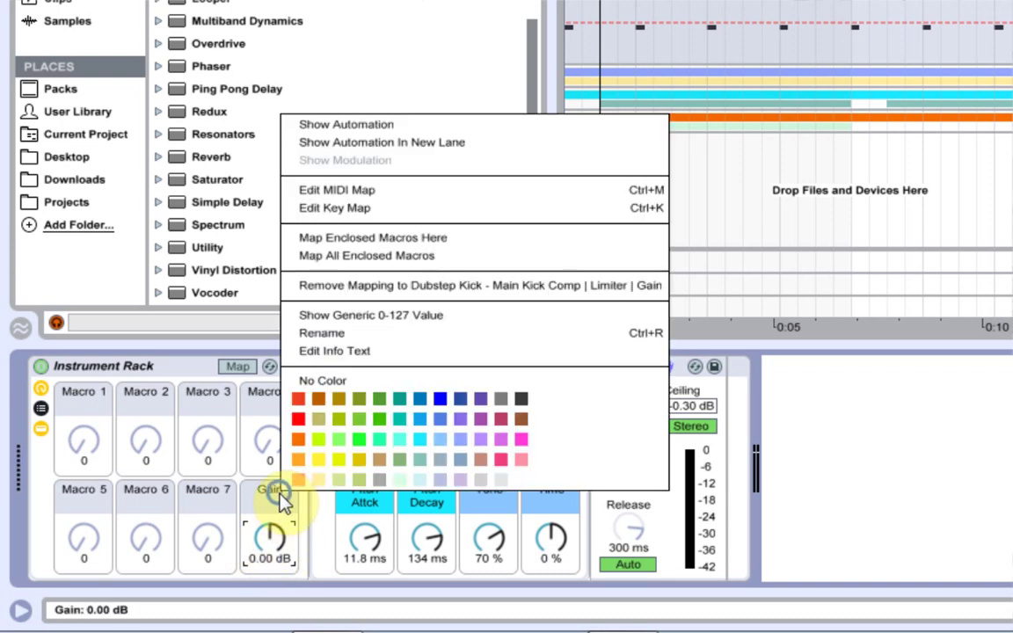
click(298, 437)
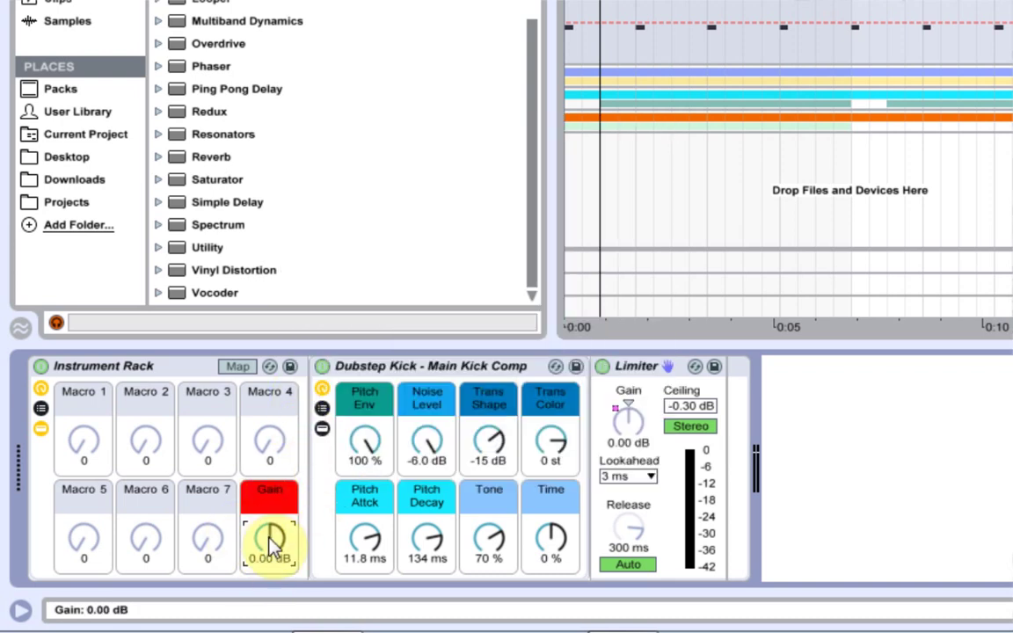
click(323, 426)
click(629, 479)
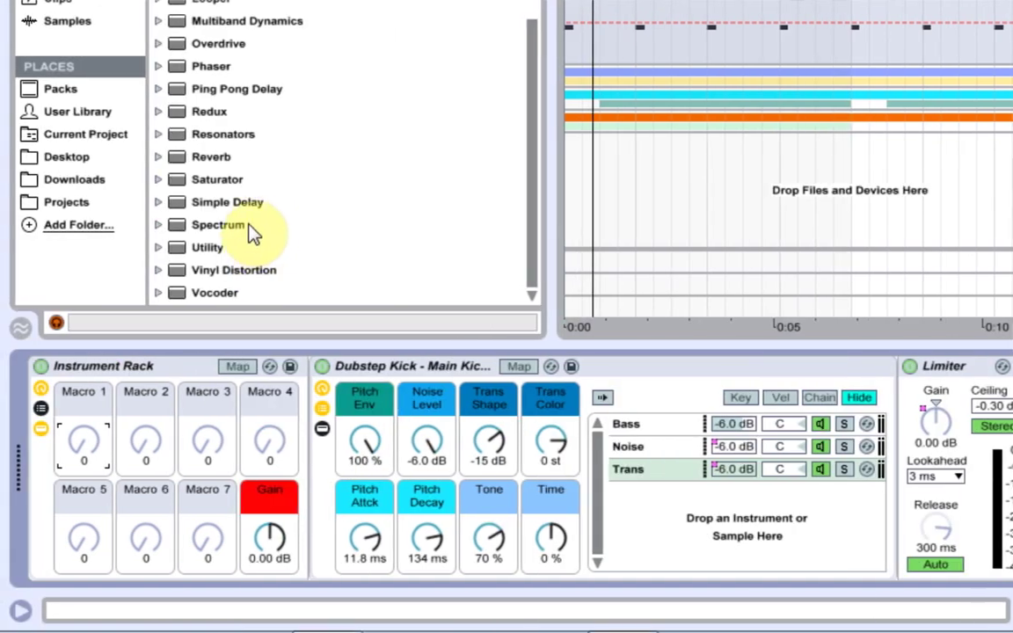
Add the Kick EQ 1 preset from EQ Eight's Drums presets to the device chain
scroll(116, 228, up, 3)
click(159, 160)
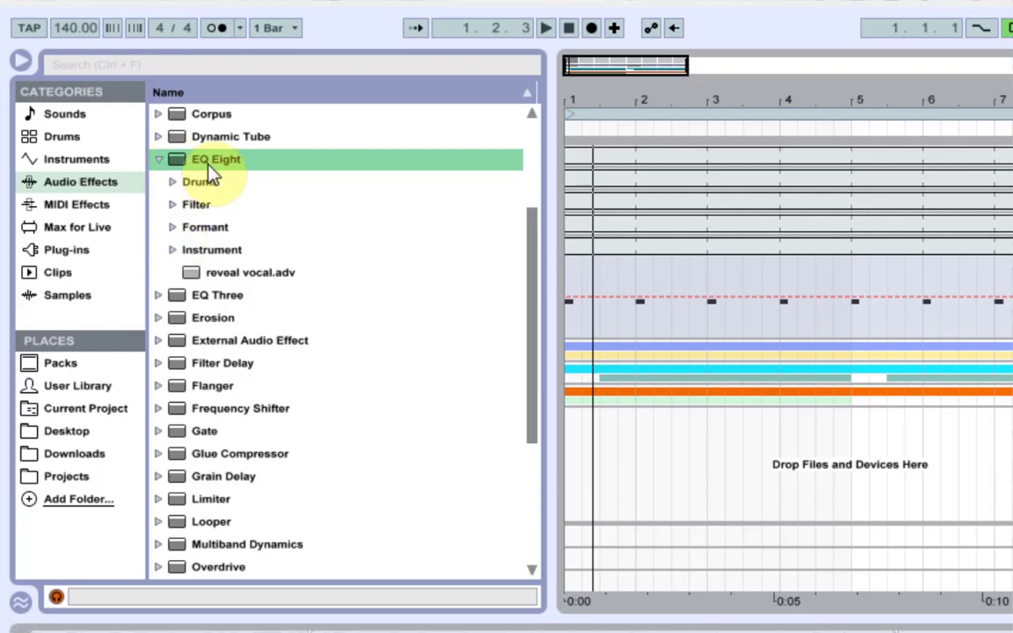
click(173, 183)
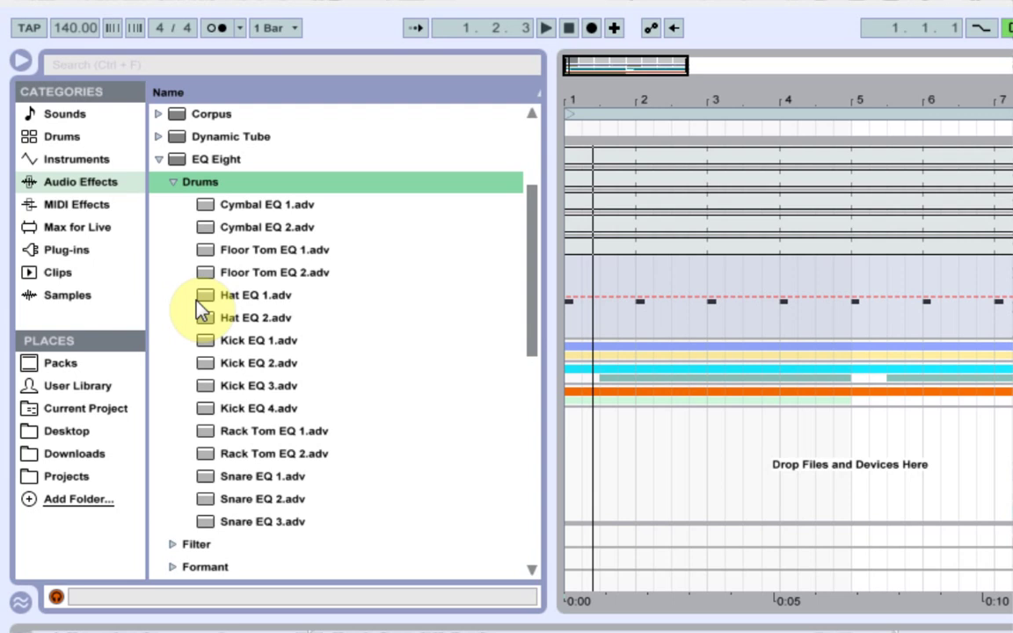
drag(222, 343, 670, 481)
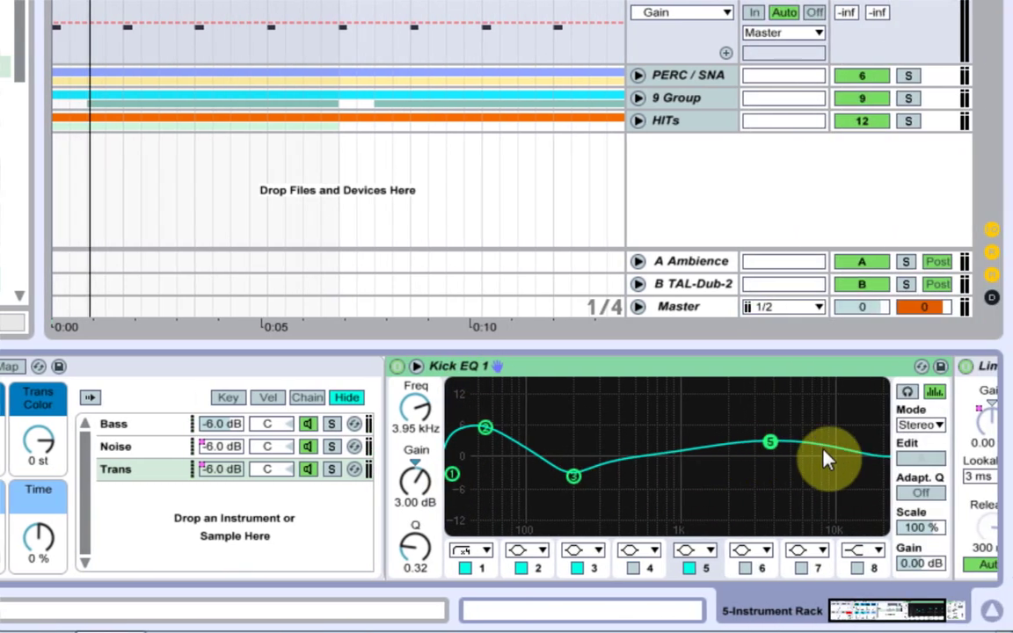
Set Kick EQ 1 to M/S mode editing the side, with band 1 as a 100 Hz low-cut
click(919, 425)
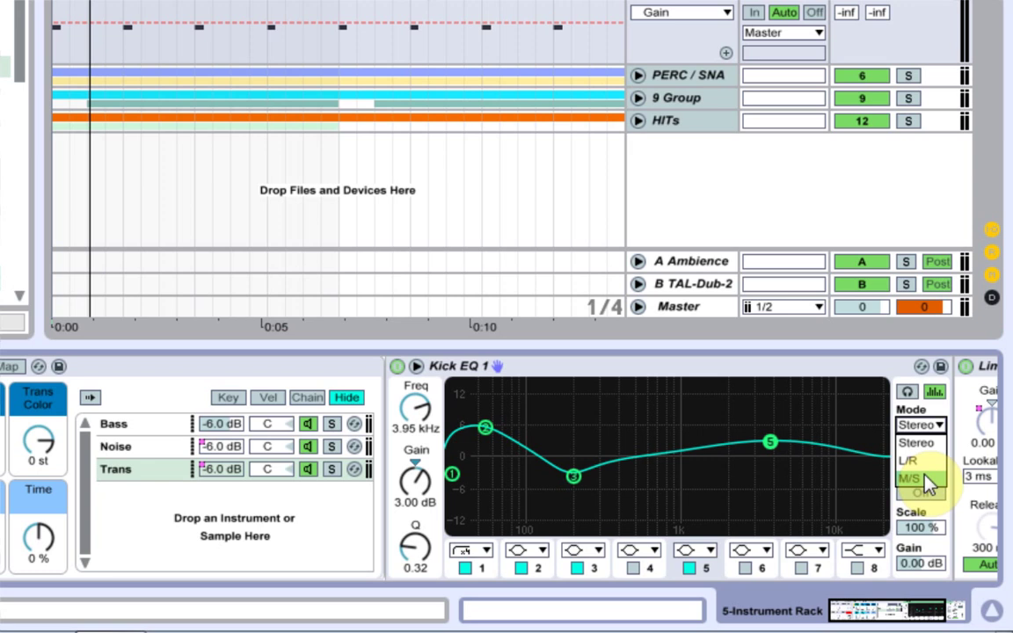
click(909, 479)
click(921, 458)
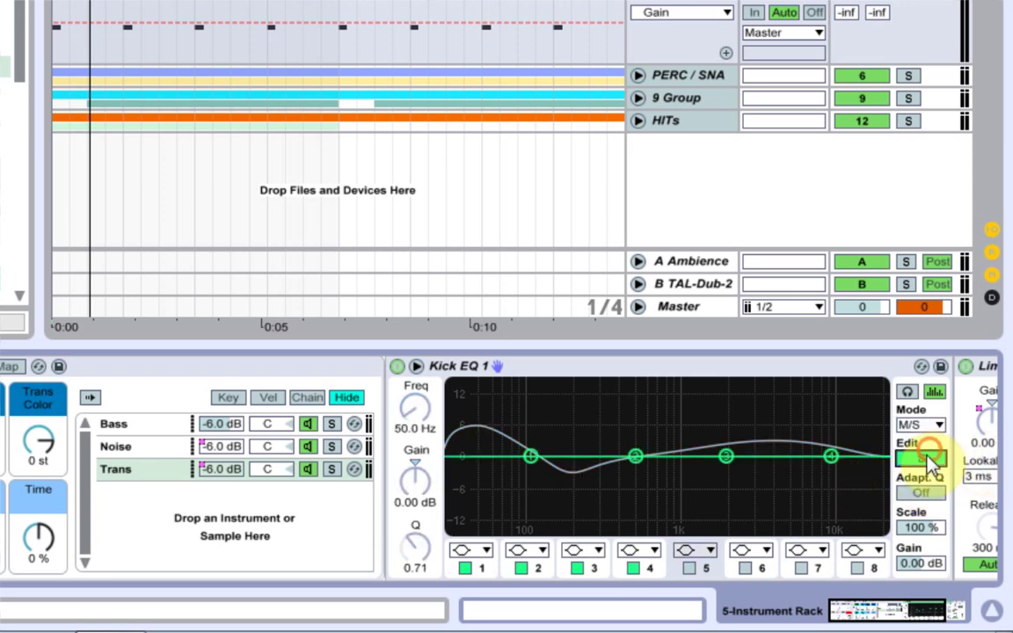
click(466, 550)
click(464, 420)
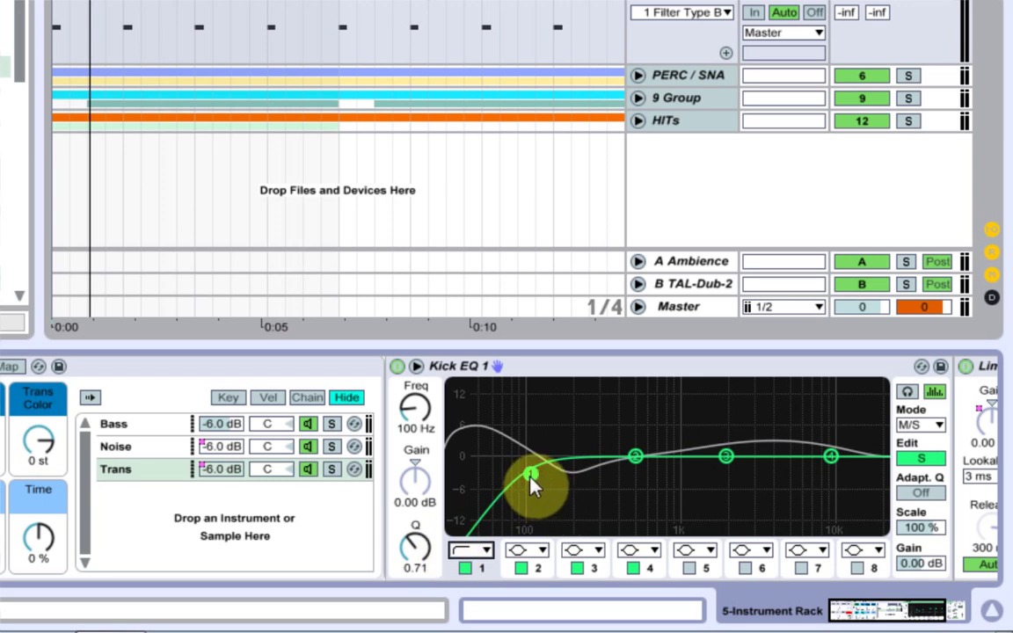
Map Kick EQ 1's Scale to Macro 1, set it to 118 % and colour it yellow
right_click(921, 530)
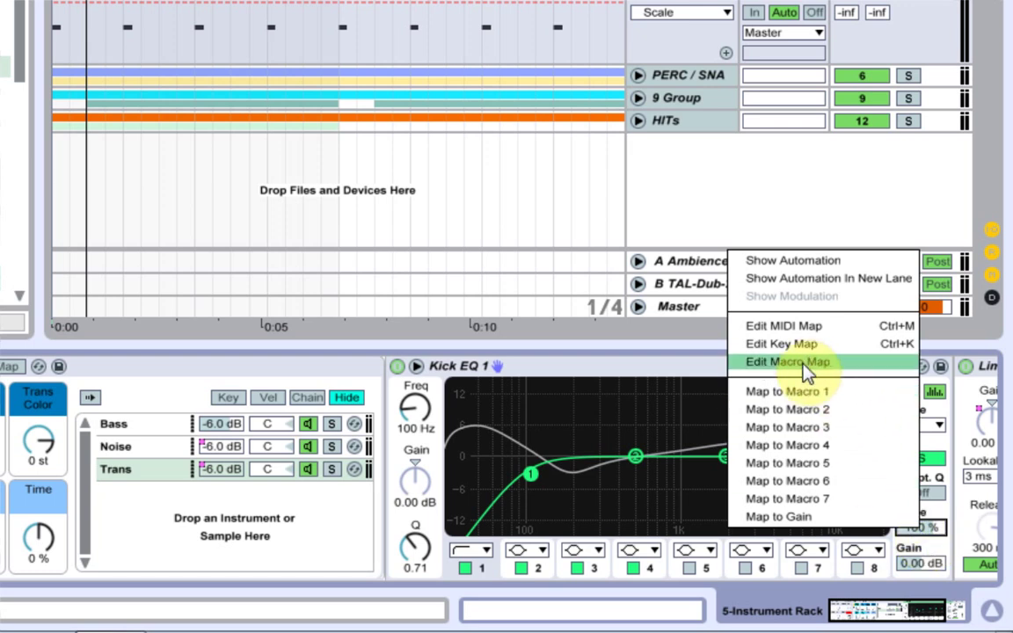
click(807, 396)
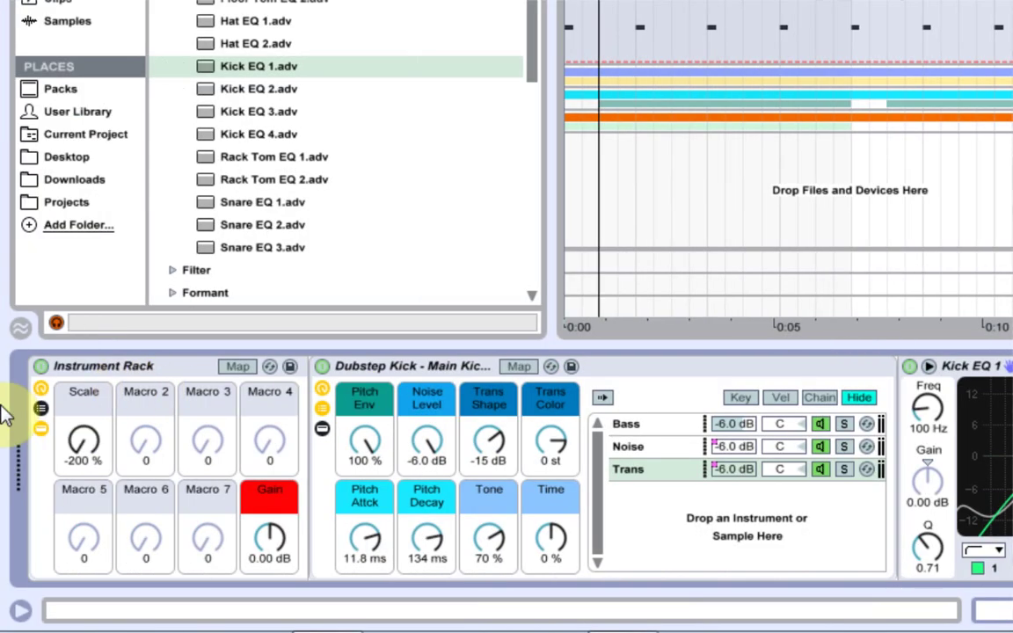
drag(79, 444, 80, 306)
drag(86, 453, 86, 491)
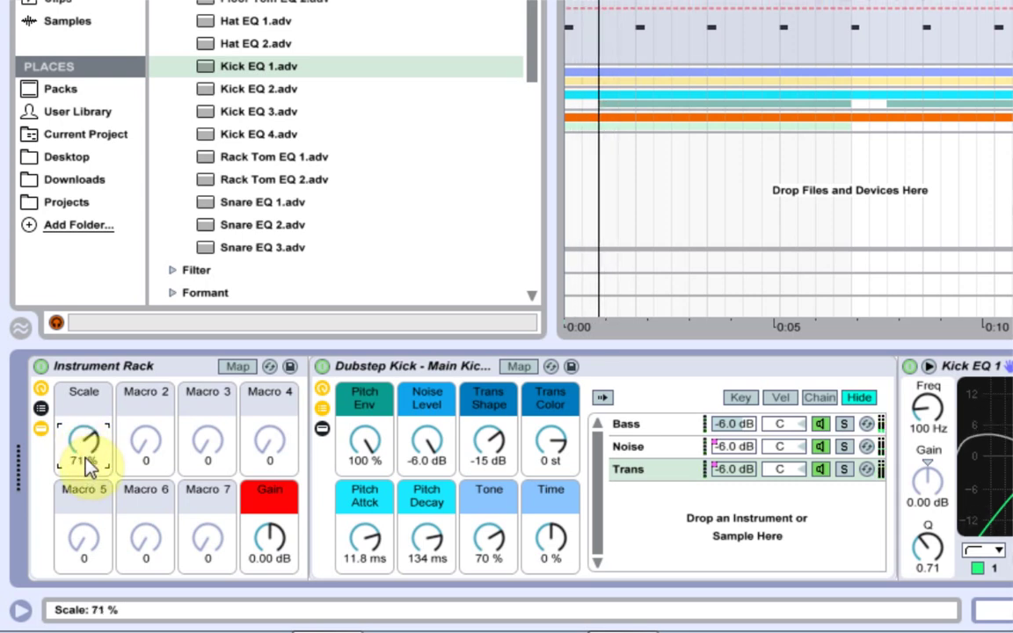
mouse_move(85, 448)
mouse_down()
mouse_move(86, 416)
mouse_move(85, 444)
mouse_move(85, 427)
mouse_up()
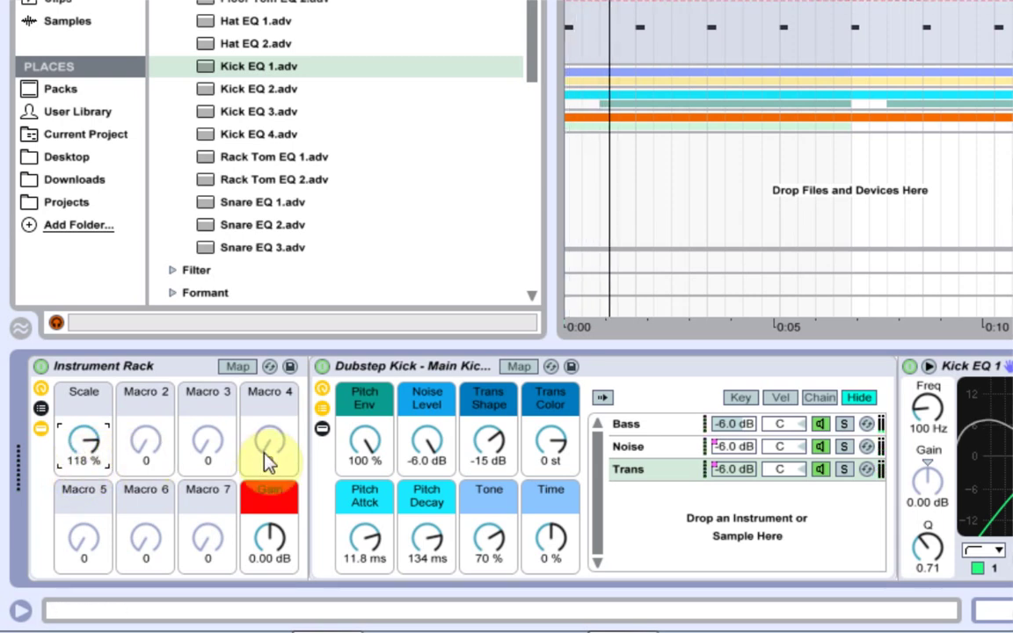
right_click(97, 418)
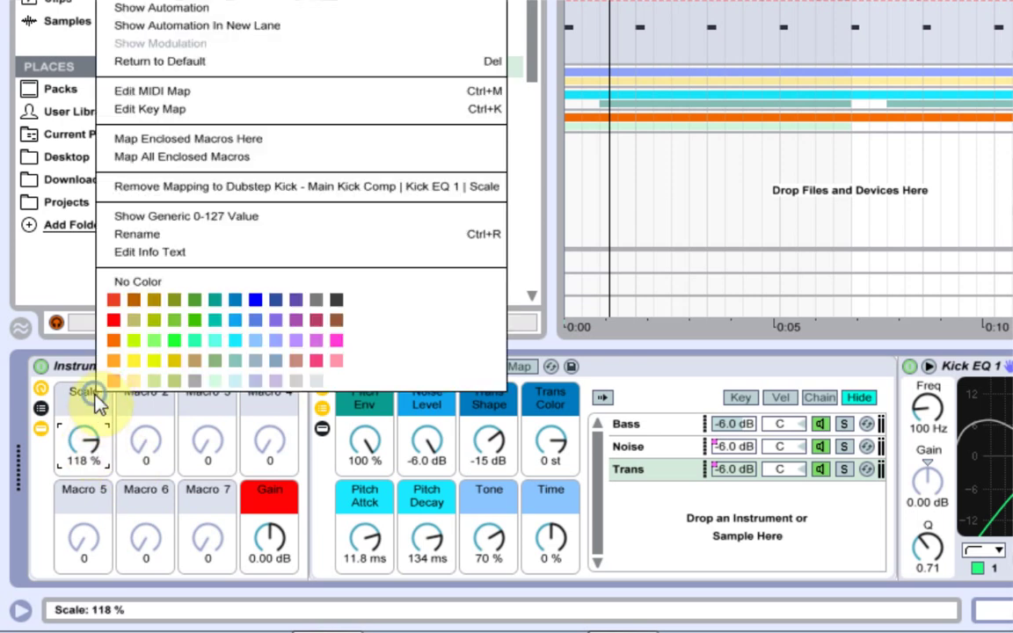
click(139, 355)
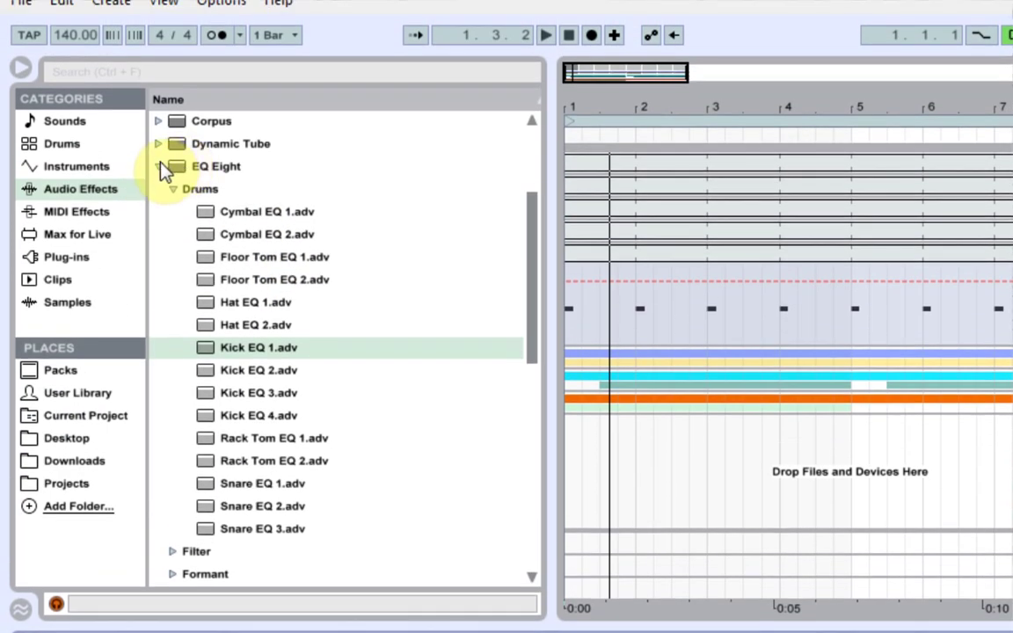
Drag the Saturator preset A Bit Warmer.adv into the chain after Kick EQ 1
click(158, 164)
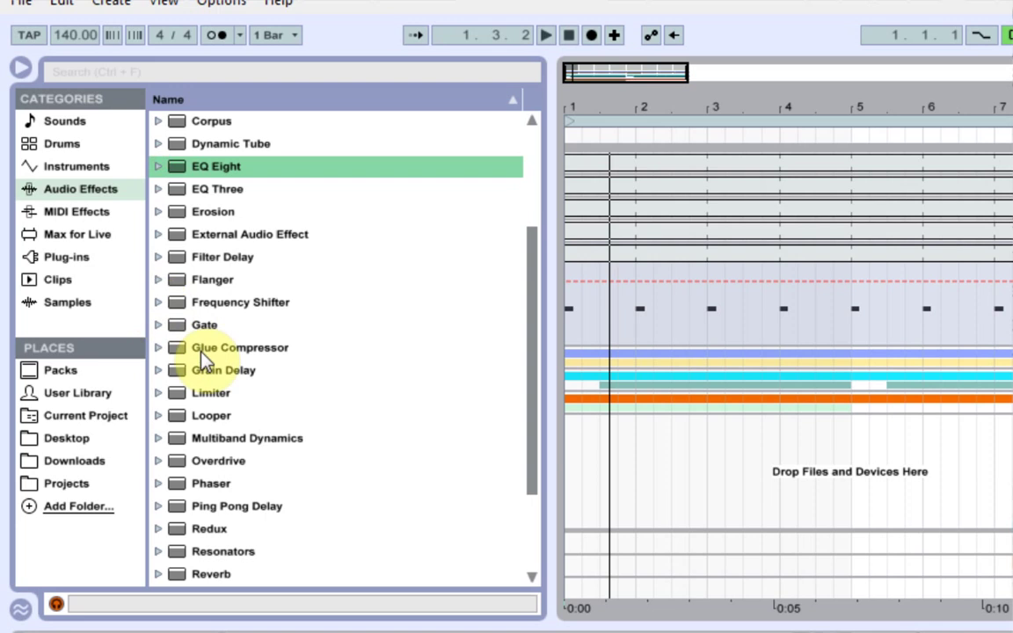
scroll(264, 466, down, 3)
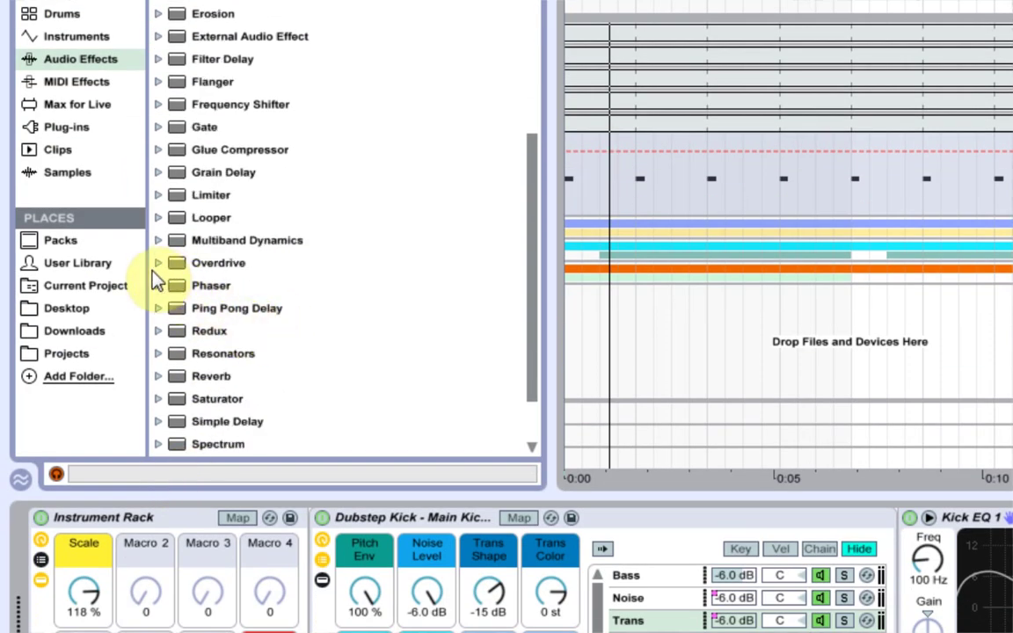
click(158, 401)
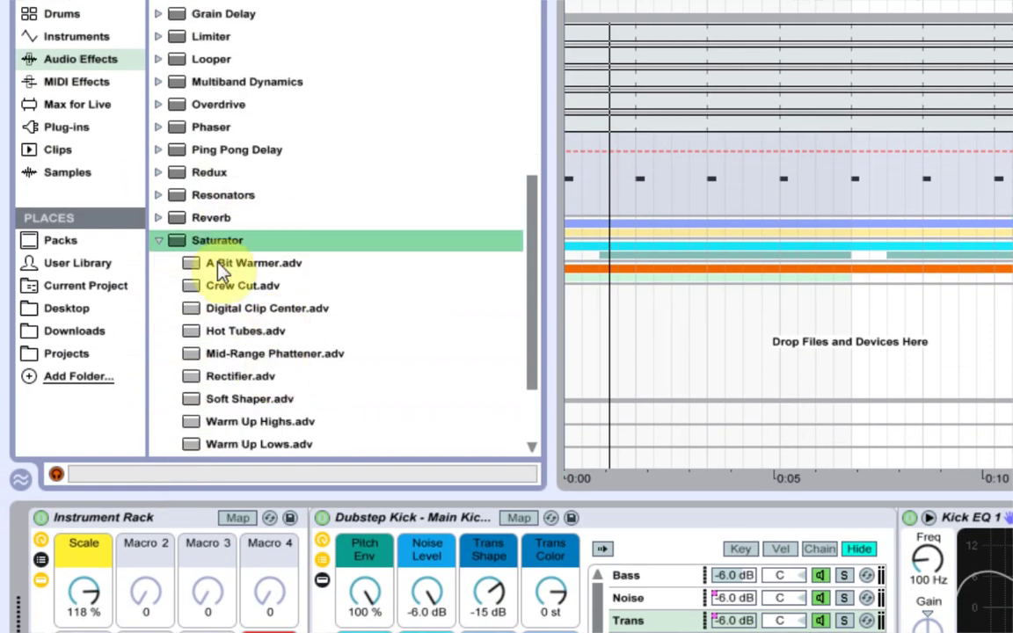
drag(220, 268, 884, 488)
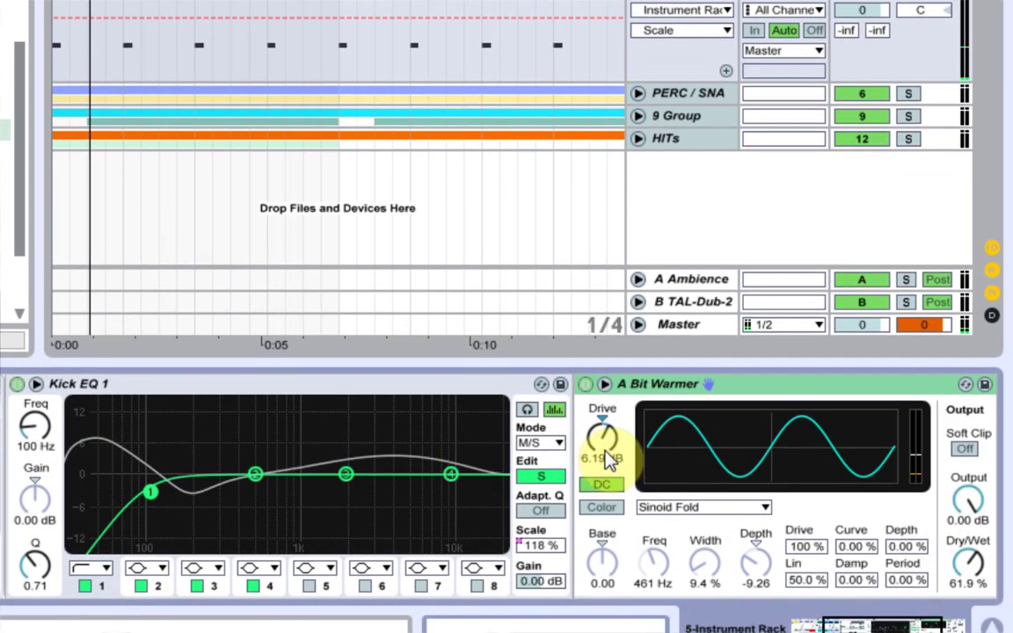
Map the Saturator's Drive to Macro 2 and set the Drive macro to 2.00 dB
right_click(606, 452)
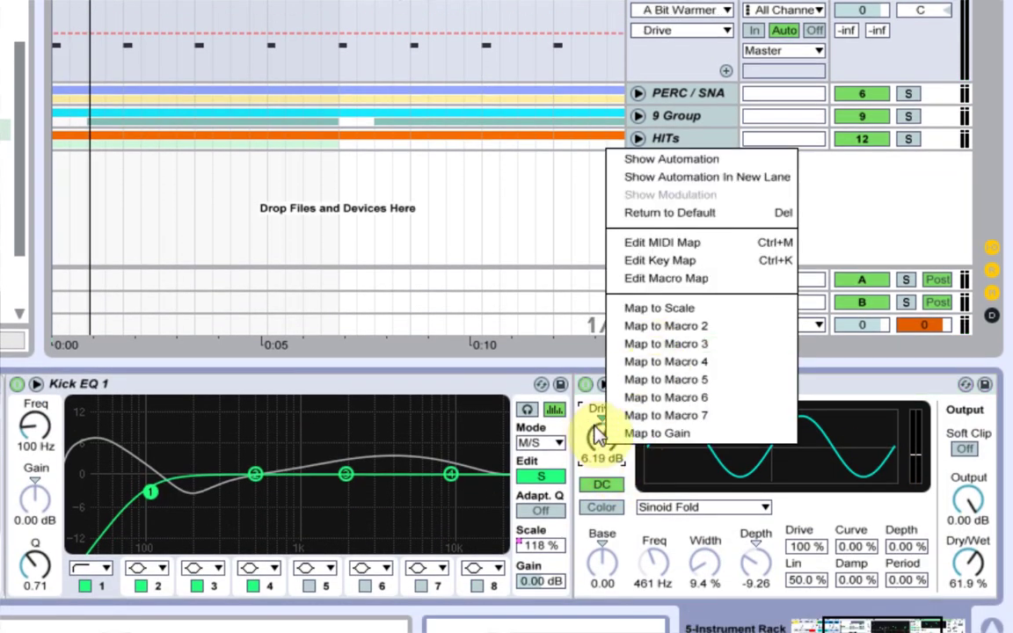
click(666, 326)
drag(935, 623, 813, 626)
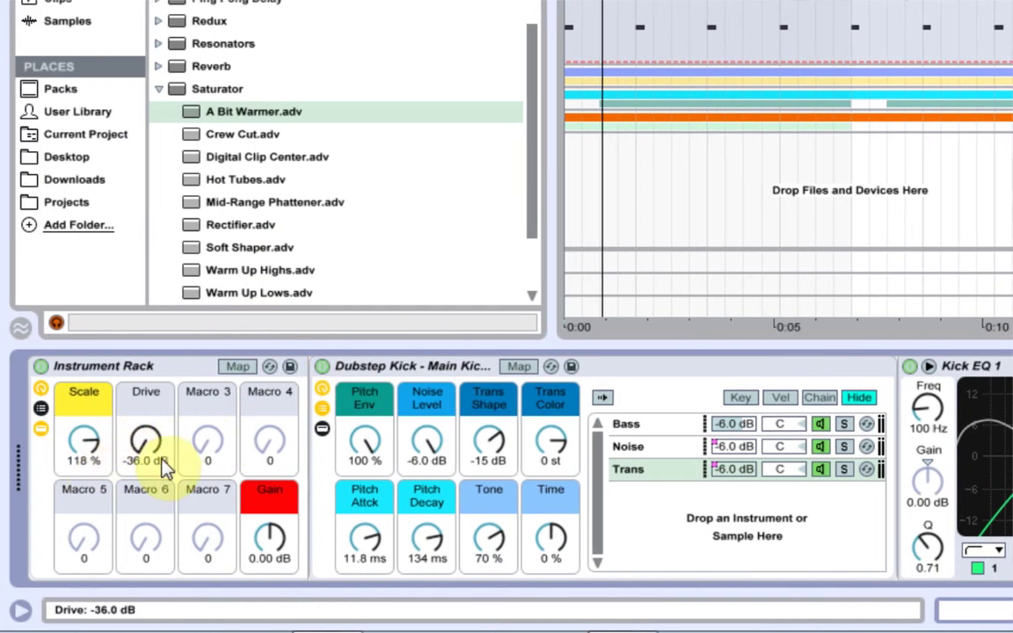
drag(162, 463, 163, 405)
drag(149, 461, 148, 479)
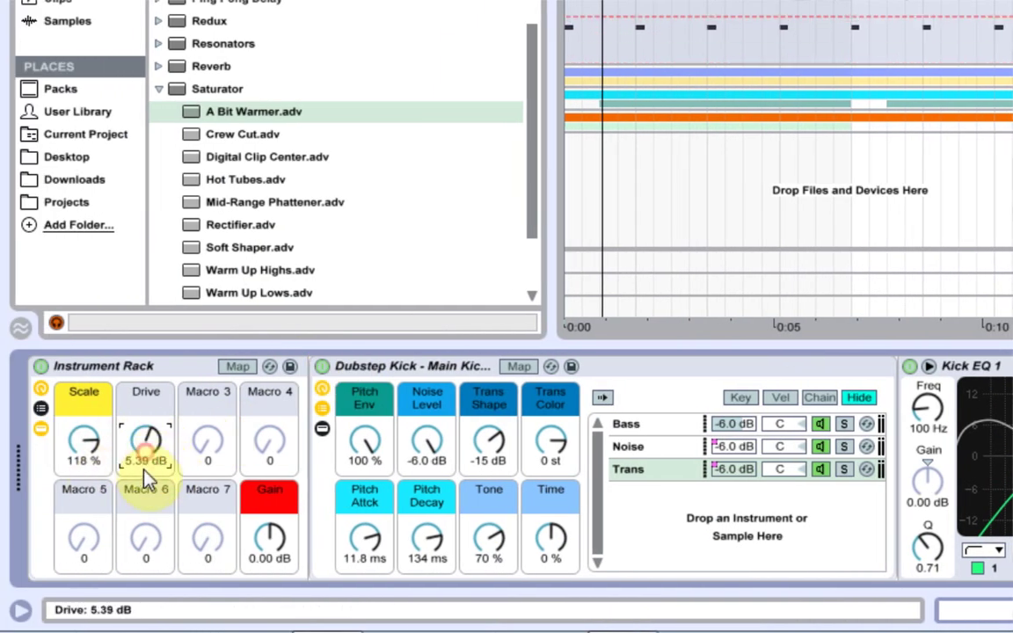
text(2)
key(Return)
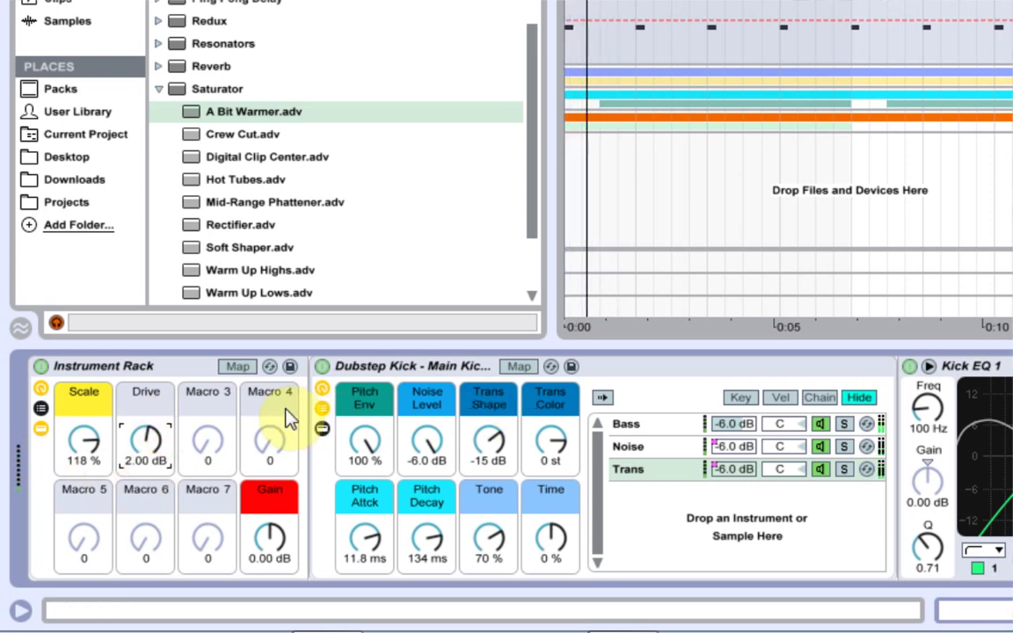
right_click(166, 387)
Colour the Drive macro yellow and fold the A Bit Warmer device
click(227, 356)
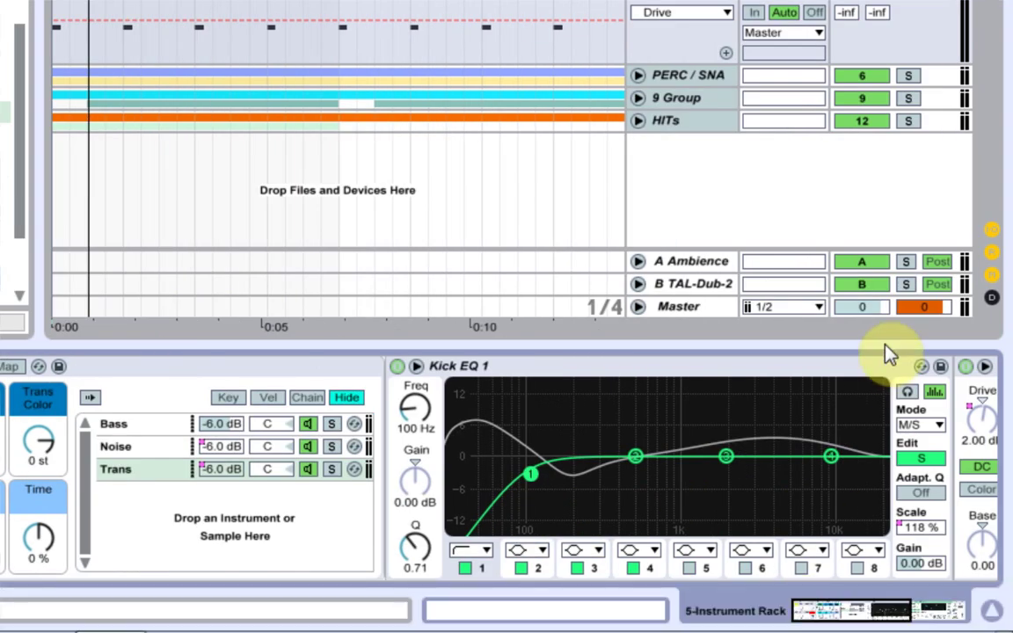
click(888, 606)
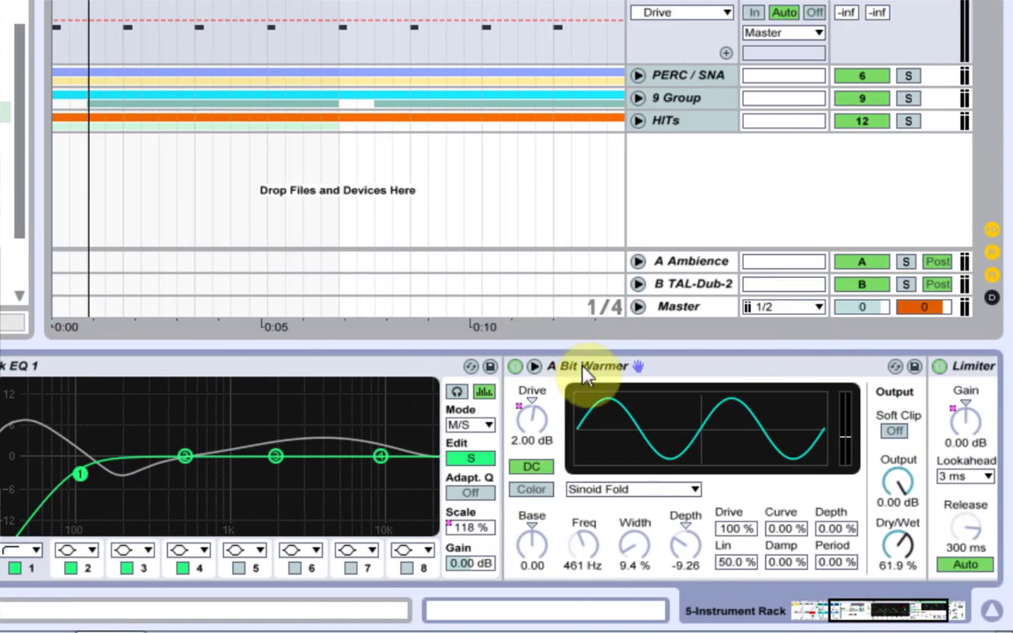
double_click(577, 364)
Add the Restore punch Multiband Dynamics preset and toggle it off and on to compare
click(124, 146)
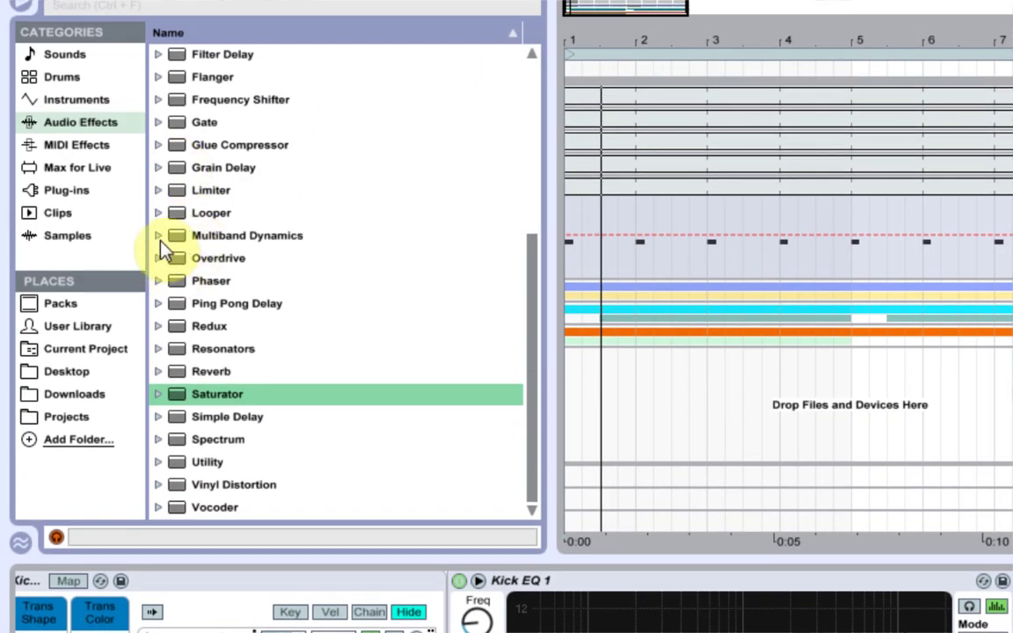
click(158, 235)
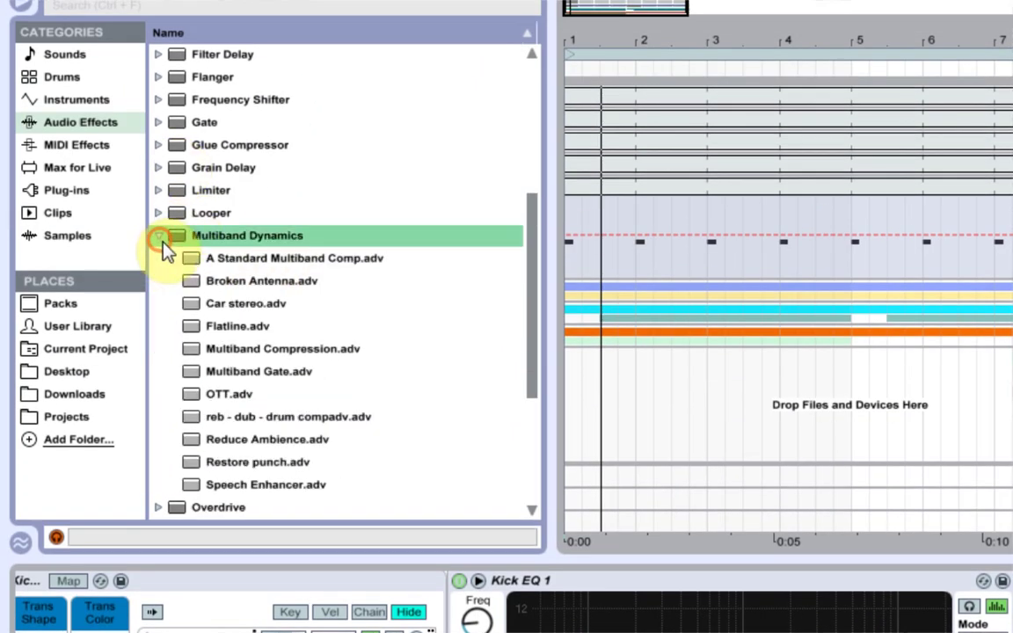
click(216, 463)
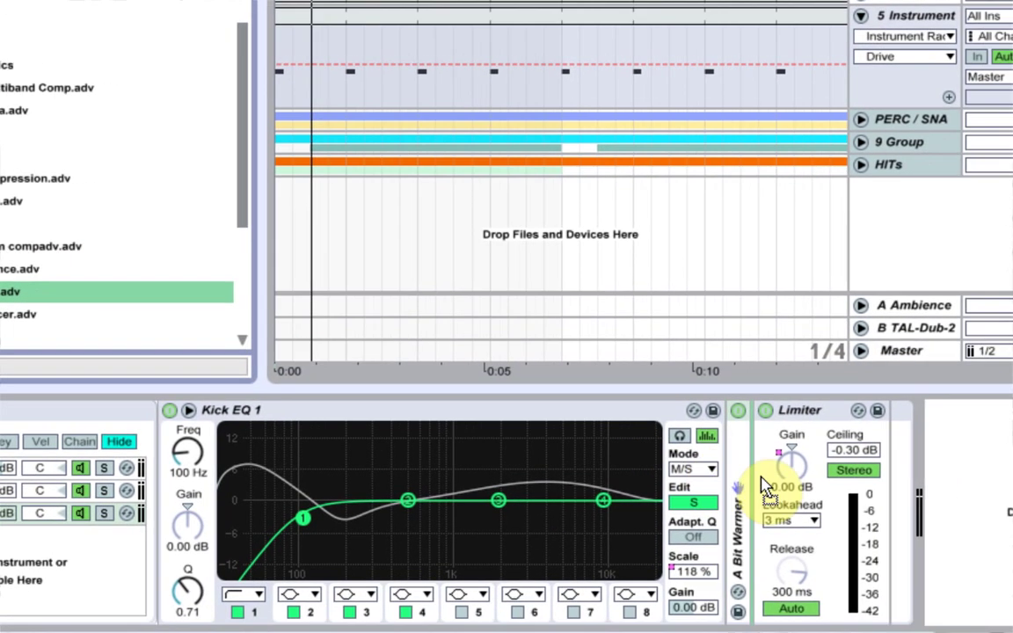
drag(766, 488, 749, 482)
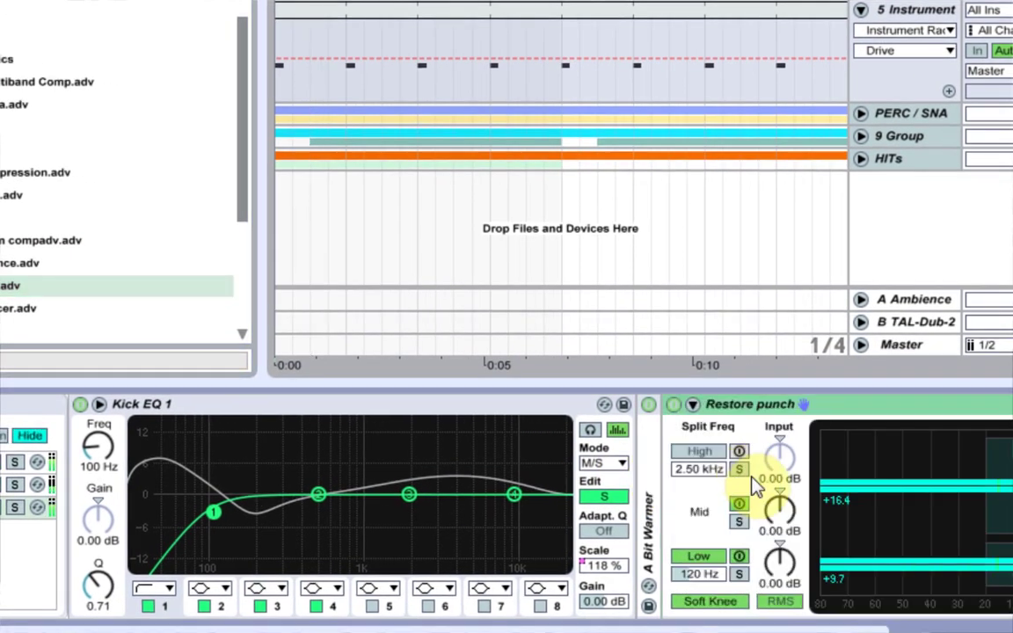
click(674, 406)
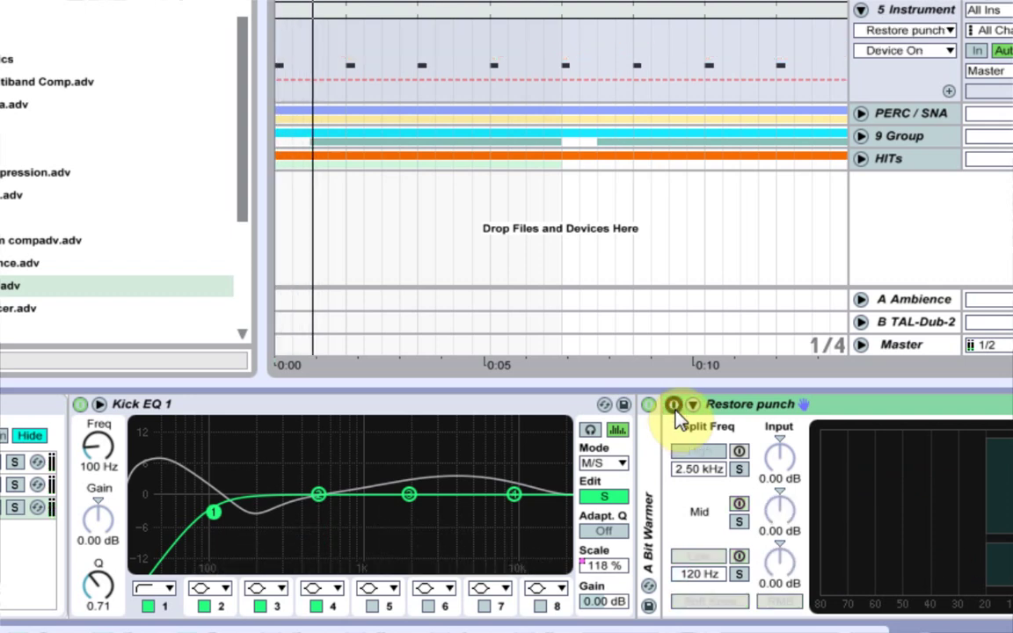
click(674, 404)
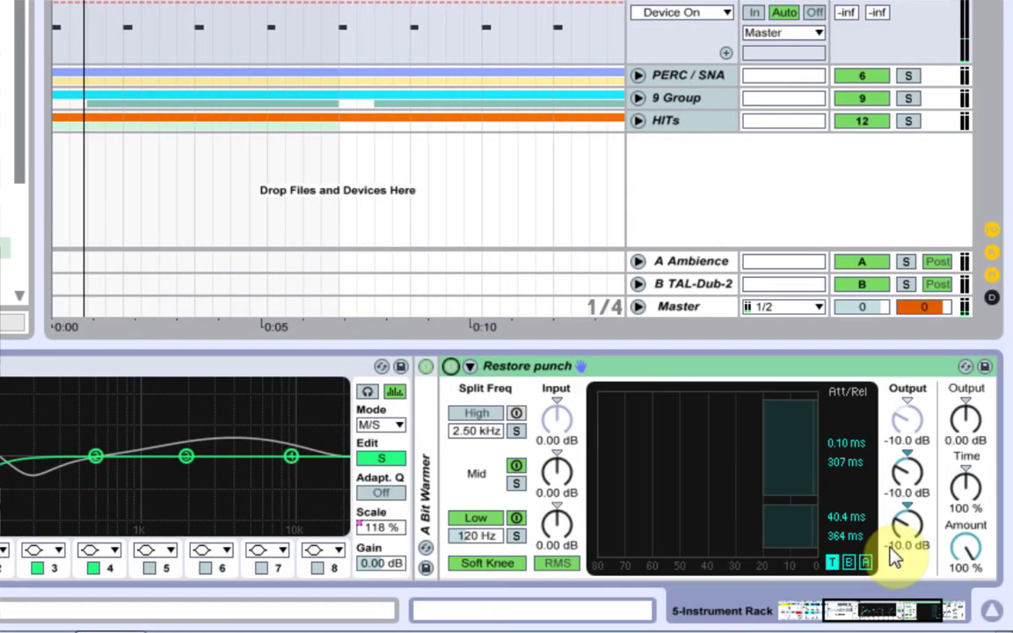
Map Restore punch's Amount to Macro 3 and turn that macro down to 68 %
right_click(963, 545)
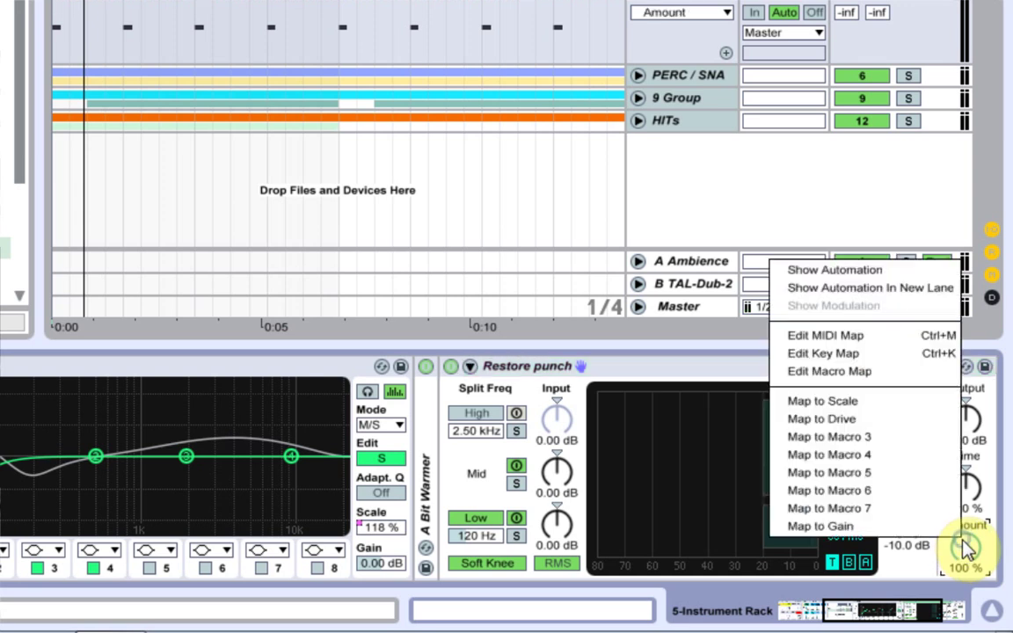
click(911, 440)
drag(897, 598, 842, 610)
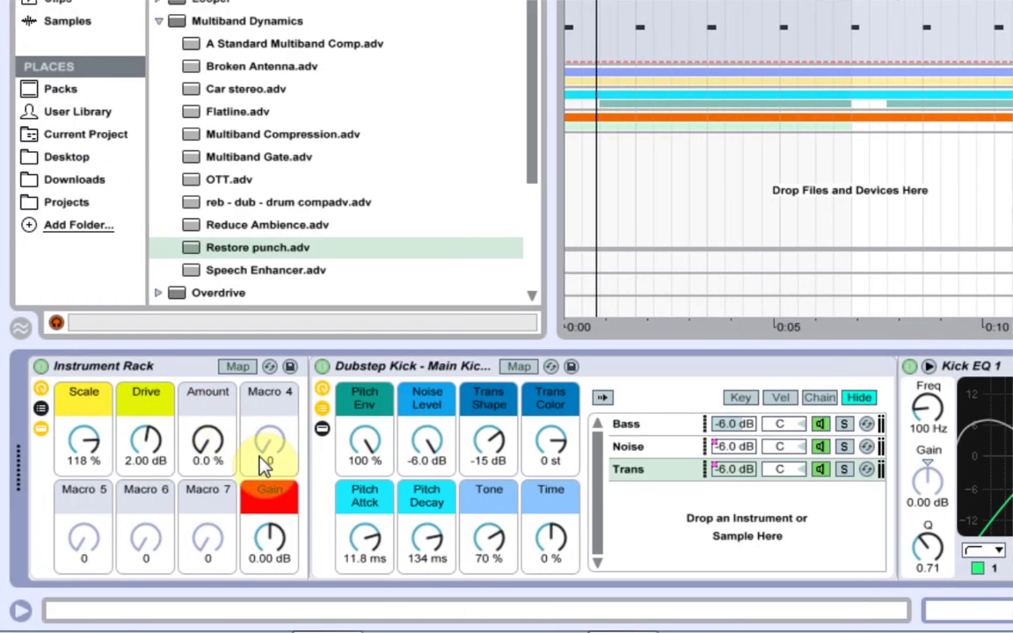
drag(234, 422, 207, 367)
drag(208, 439, 209, 456)
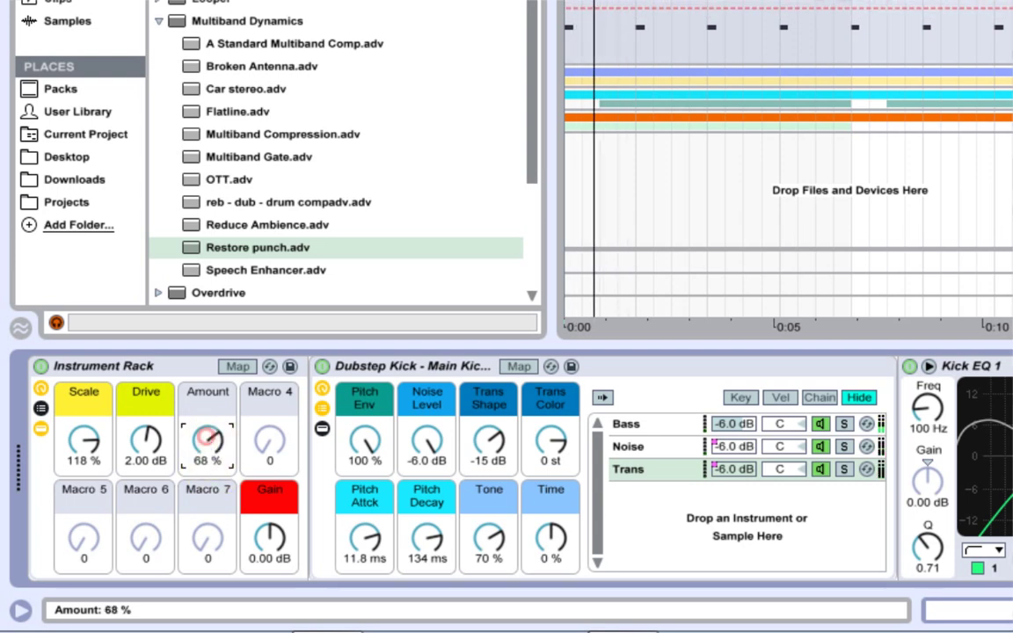
Toggle Restore punch on and off to compare the compressed kick
right_click(204, 413)
click(277, 363)
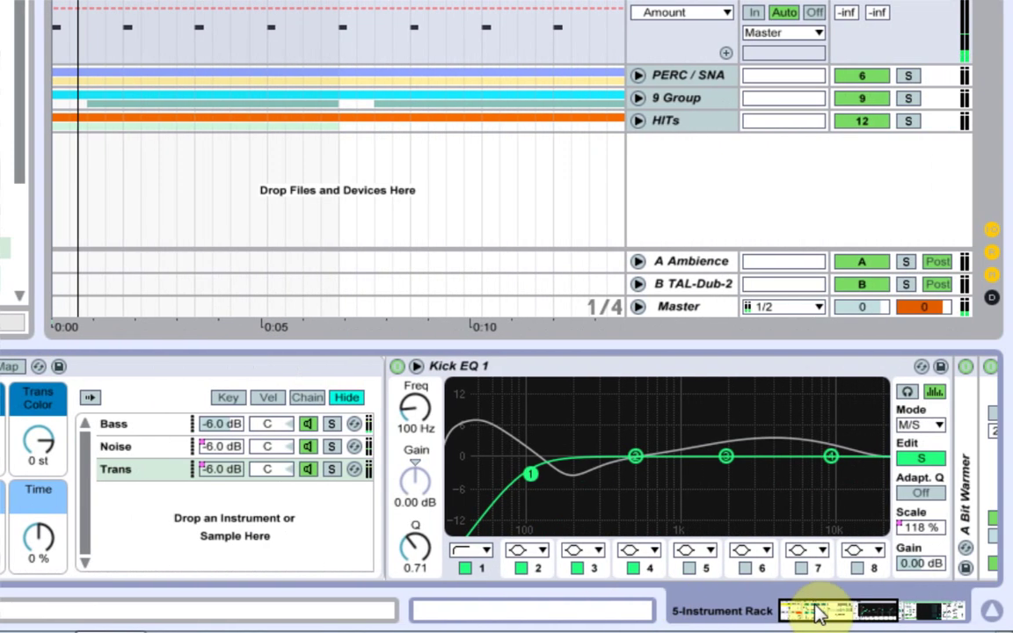
click(831, 607)
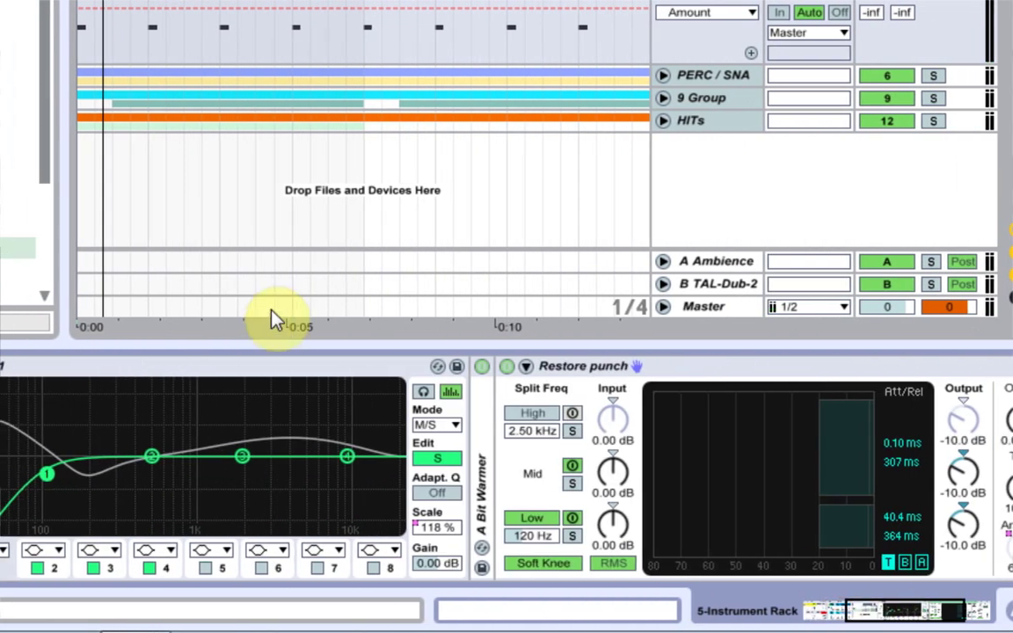
click(508, 368)
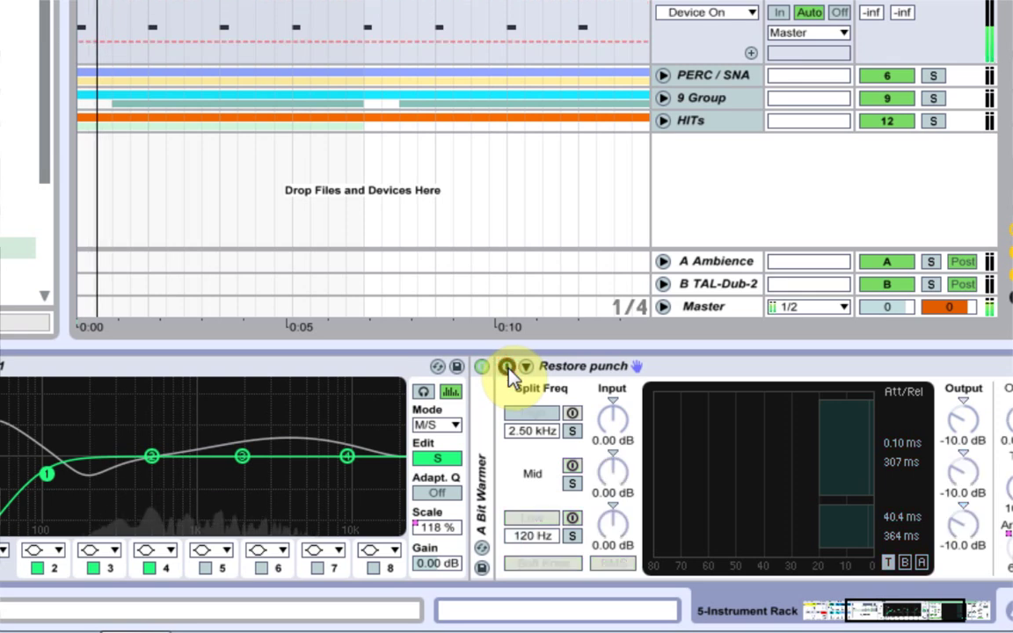
drag(905, 607, 794, 606)
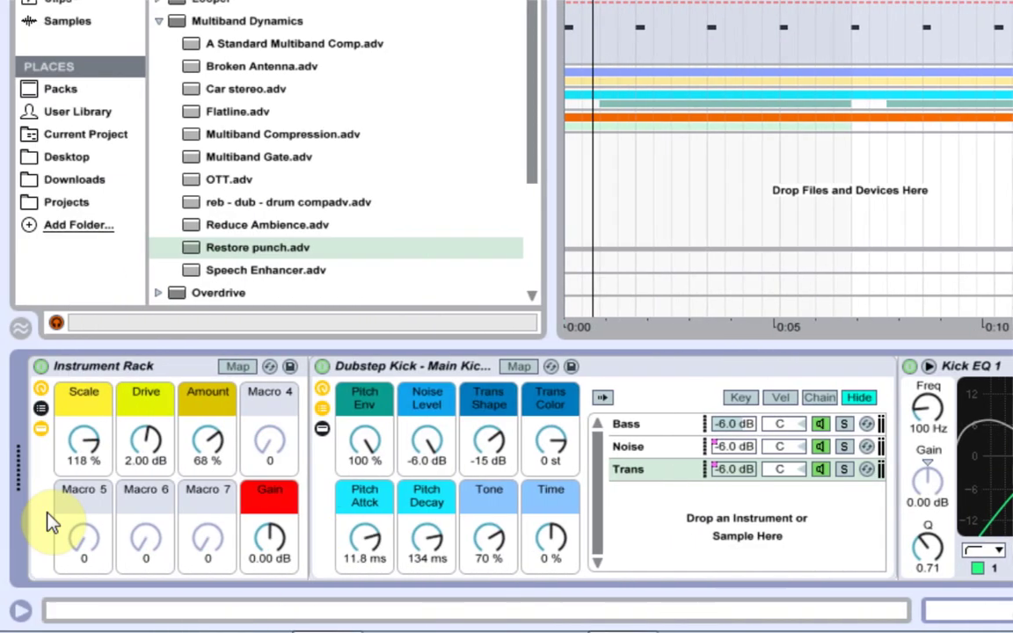
Rename the Scale macro to EQ Scale and the Drive macro to Saturate Drive
click(92, 398)
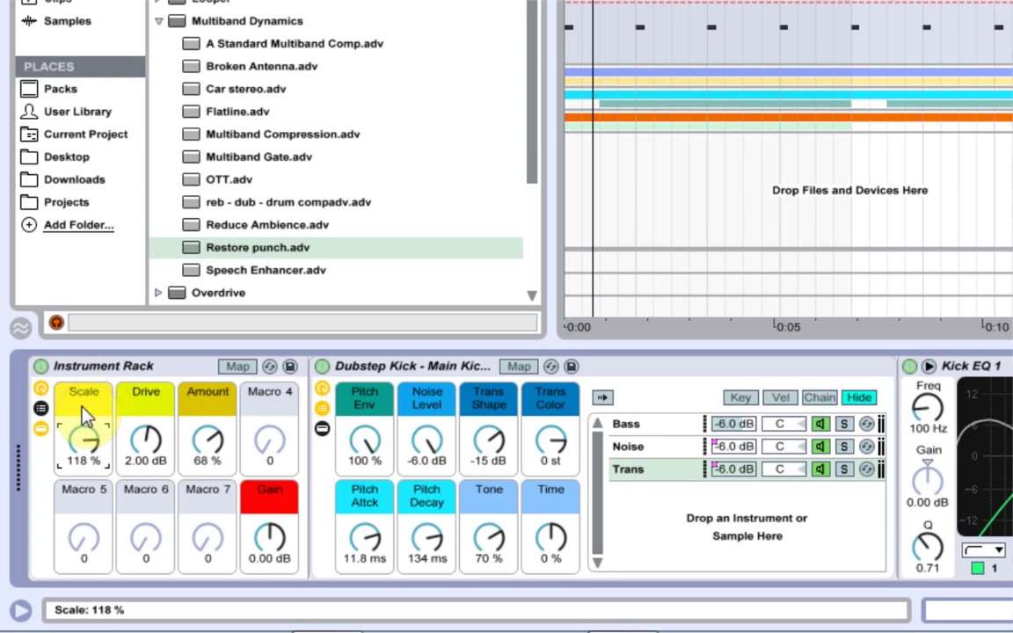
key(ctrl+r)
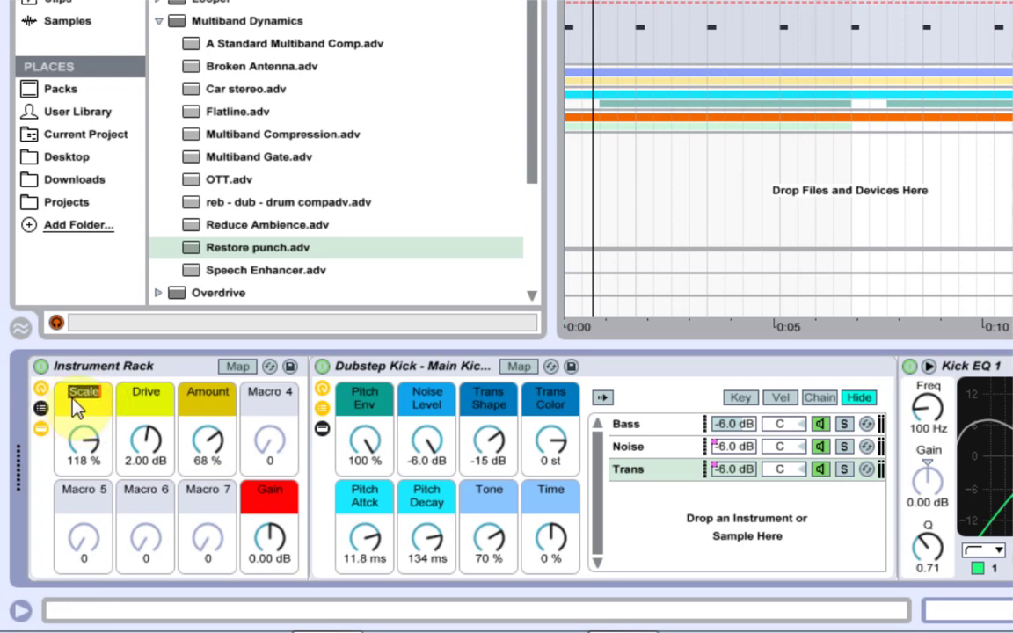
click(76, 389)
text(EQ)
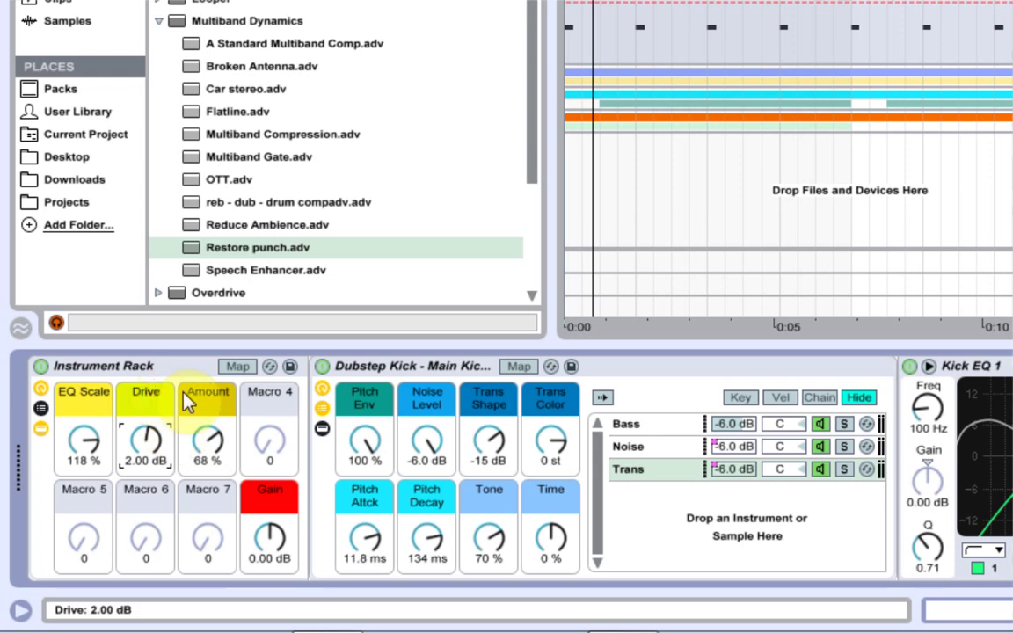
key(Tab)
key(Home)
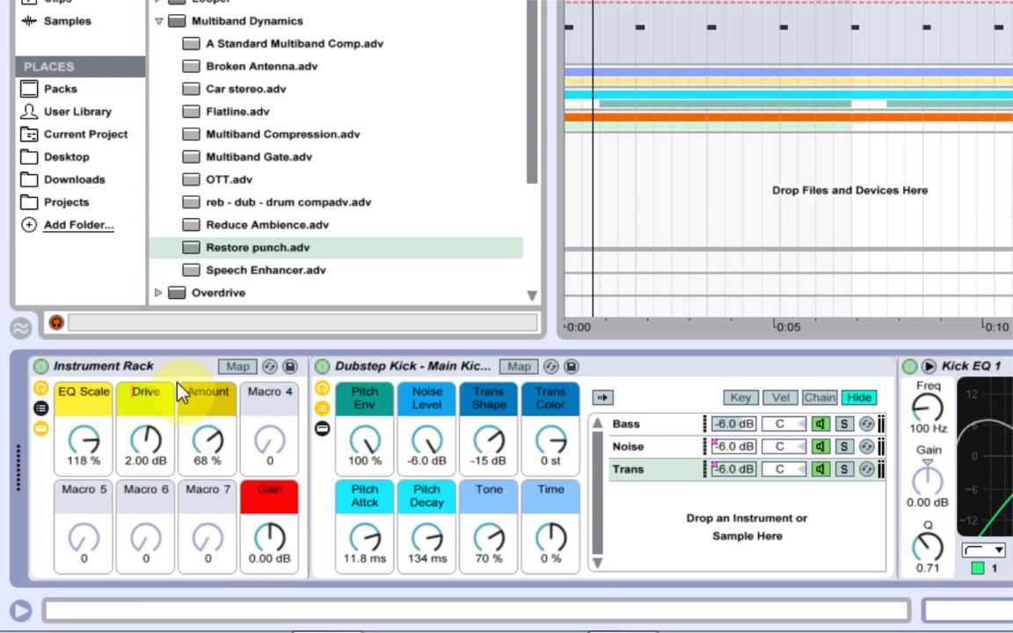
text(Saturate)
key(Tab)
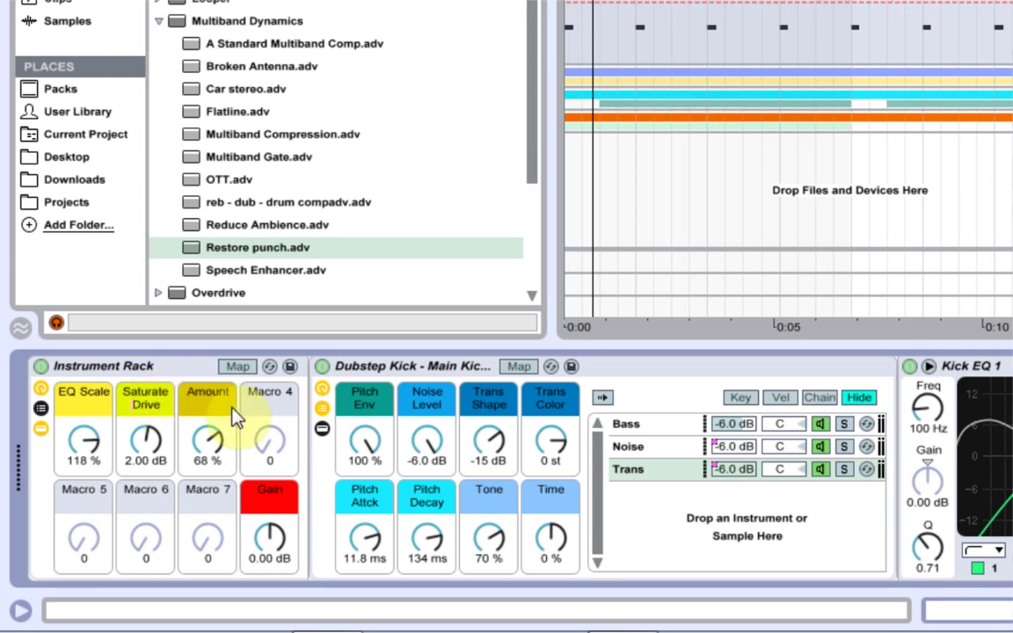
Rename the Amount macro to Compres Amount
key(Return)
key(ctrl+r)
key(Return)
key(ctrl+r)
key(Return)
key(ctrl+r)
key(Return)
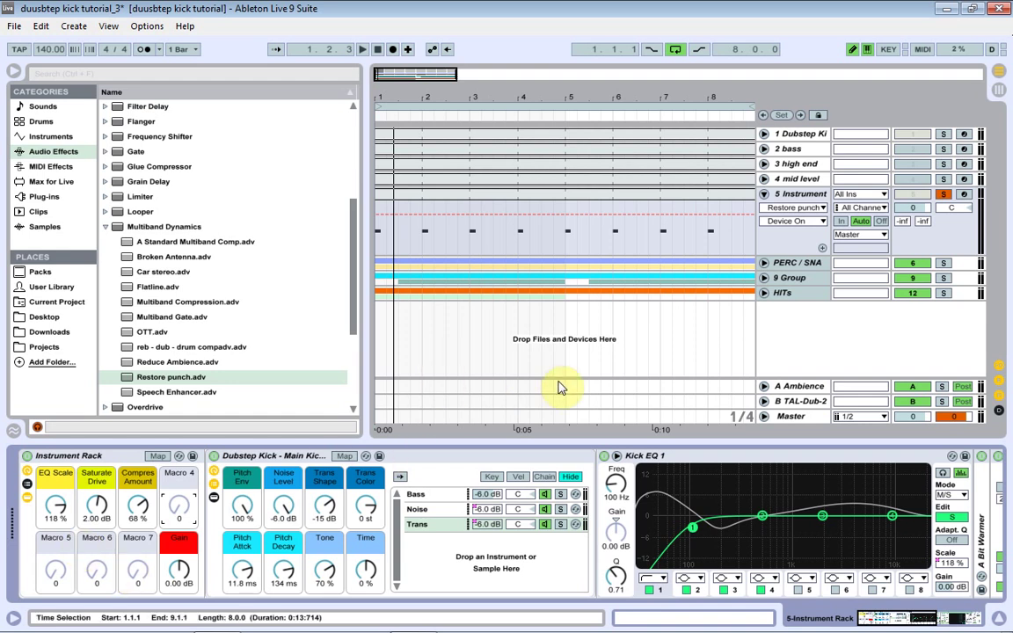
Show the macro mappings list: CompresAmount, EQ Scale, Gain and SaturateDrive with ranges
mouse_move(901, 617)
mouse_down()
mouse_move(945, 618)
mouse_move(899, 625)
mouse_up()
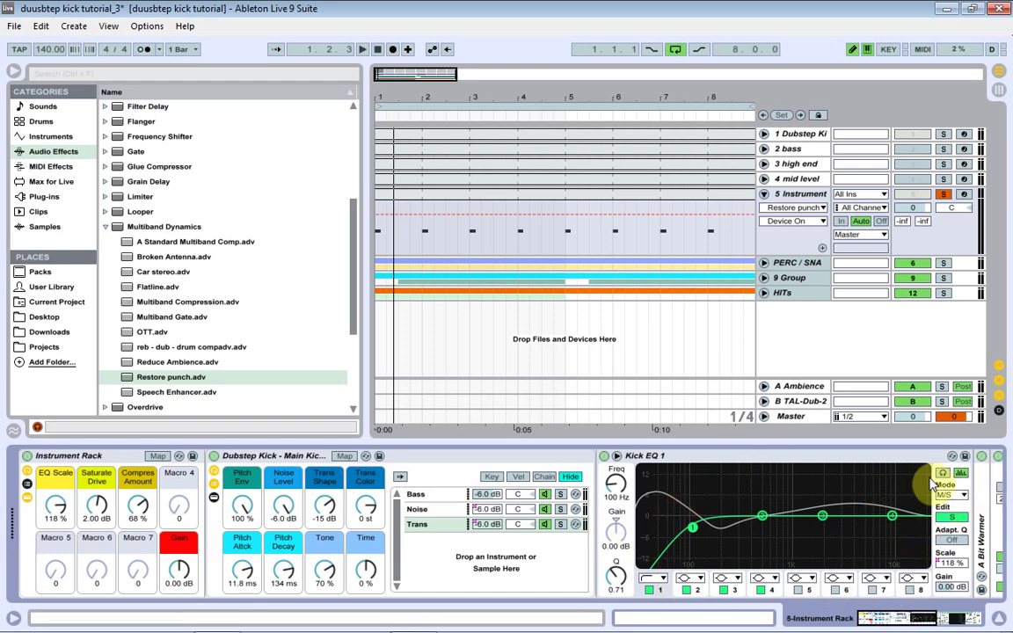
click(155, 456)
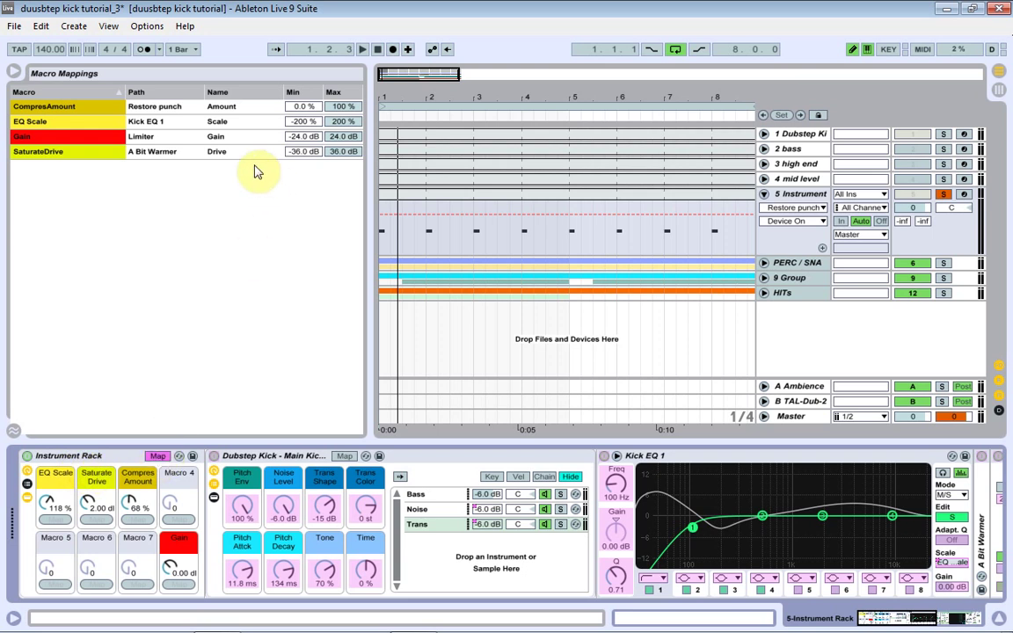
Switch off the Instrument Rack's Map mode after reviewing the mappings
click(157, 457)
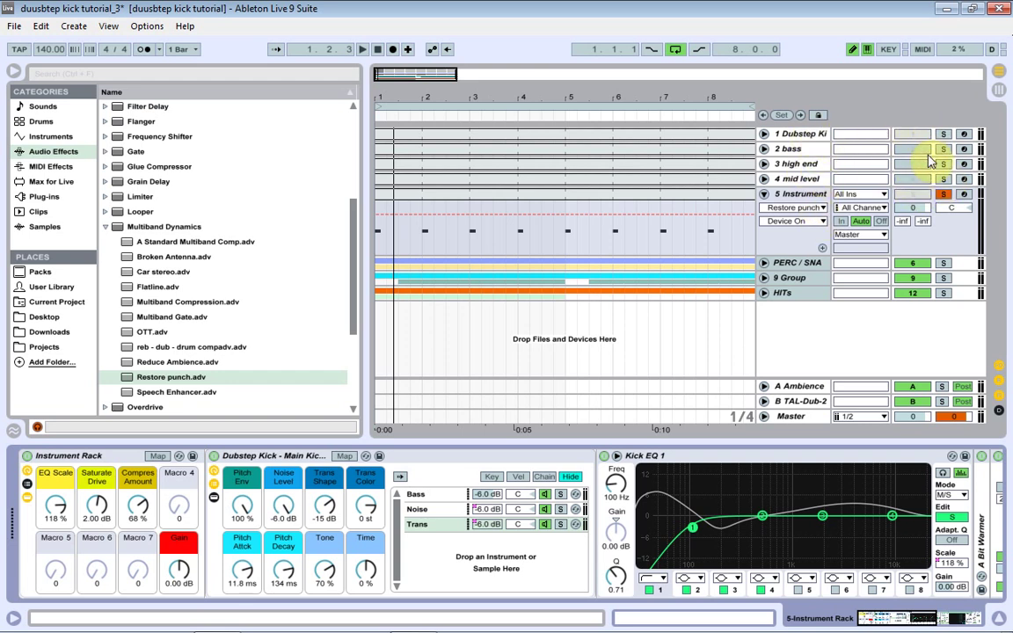
Unsolo track 5, start playback and lower its volume to -3.5 dB
click(943, 193)
key(space)
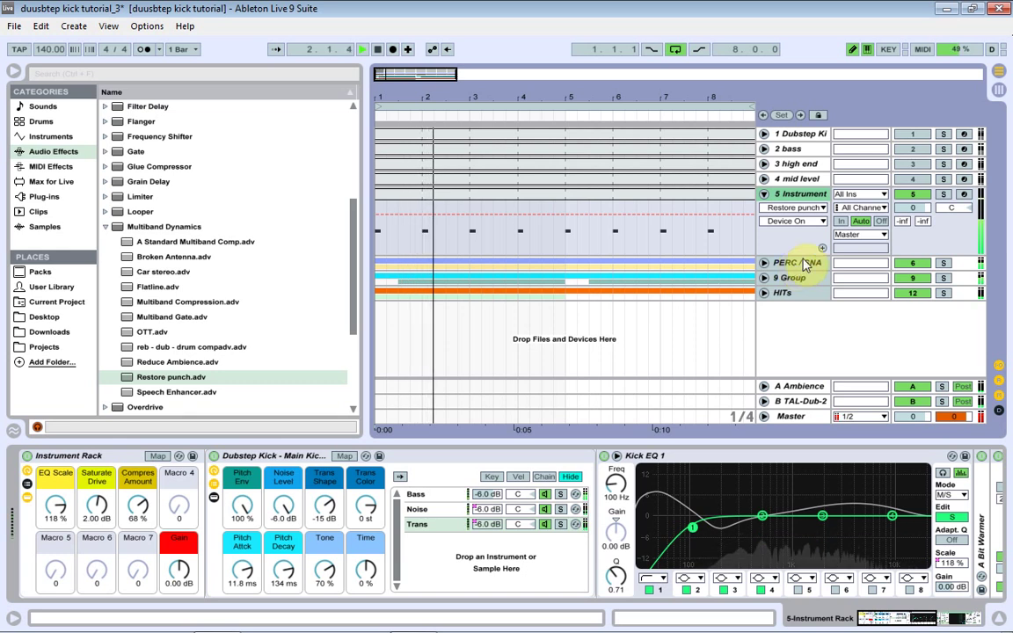
drag(911, 206, 915, 212)
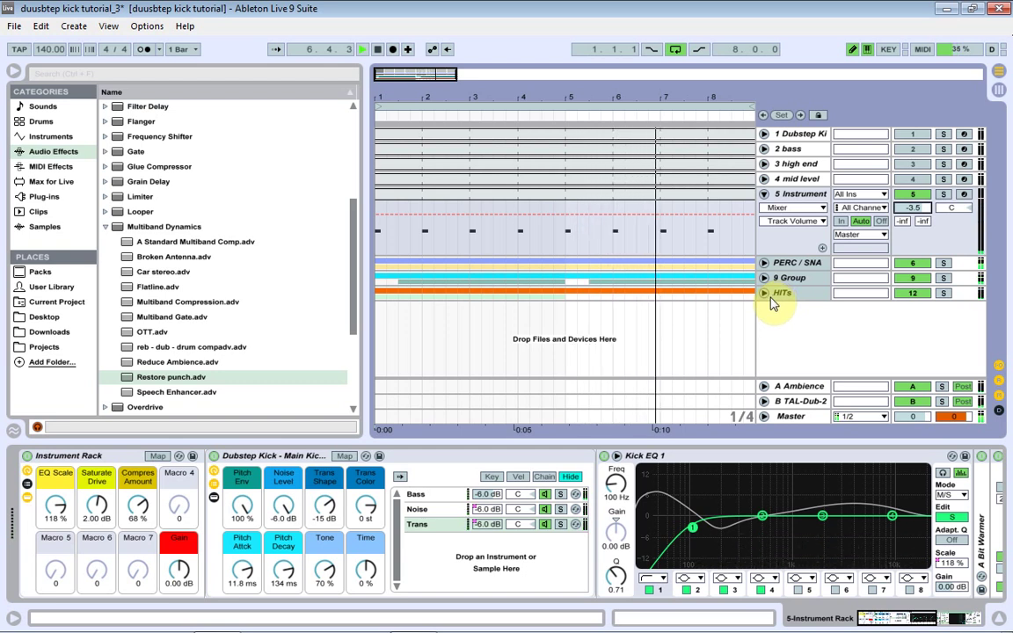
Reactivate the original Dubstep Kick track 1 and mute track 5
click(802, 132)
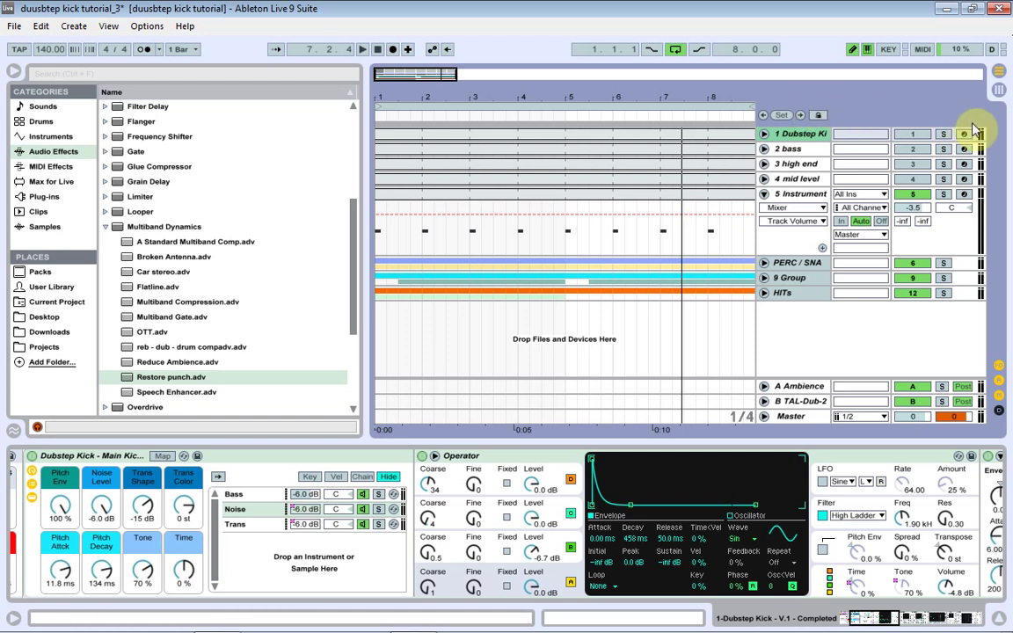
click(913, 134)
click(911, 194)
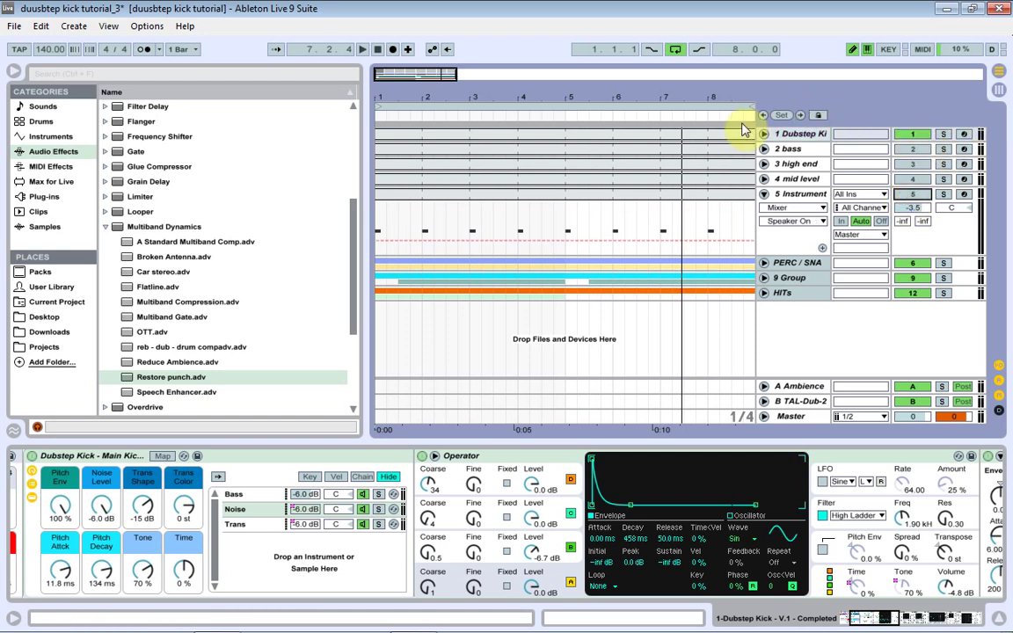